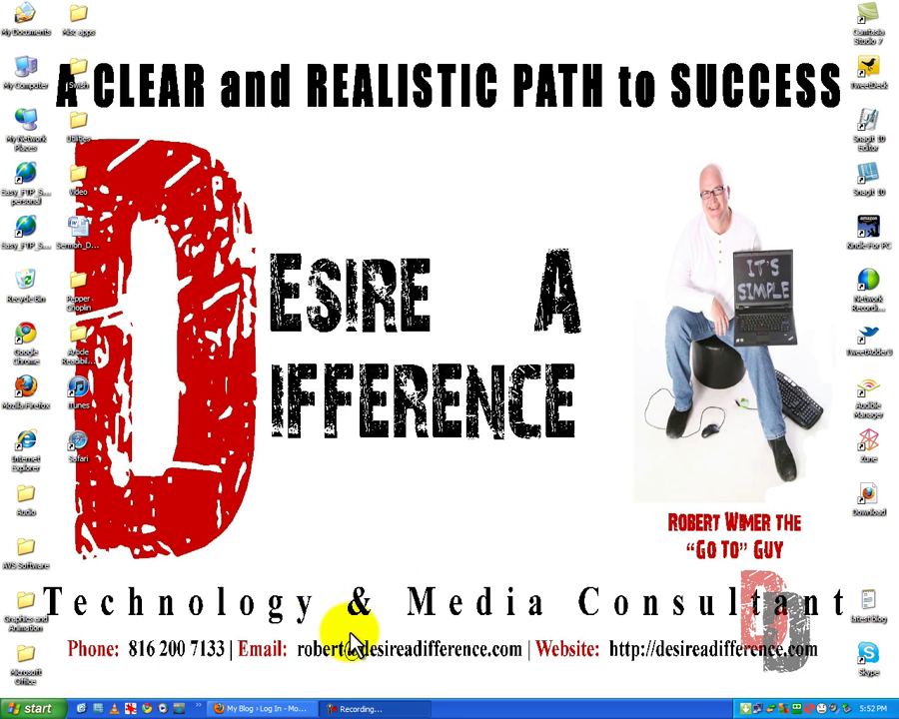
- Log in to the WordPress admin using the saved RoboForm credentials
click(254, 707)
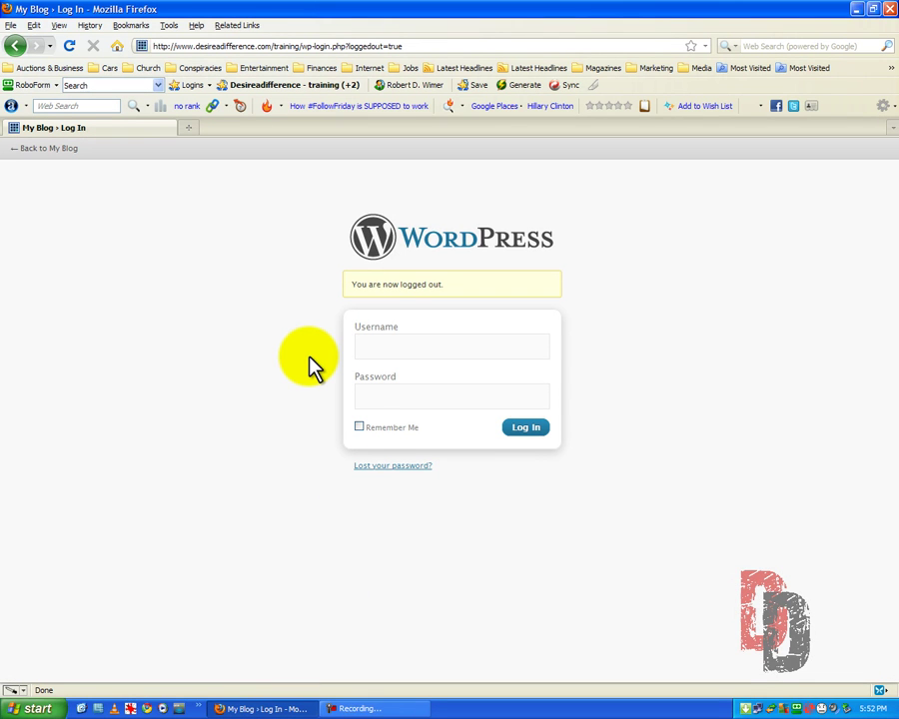
click(307, 86)
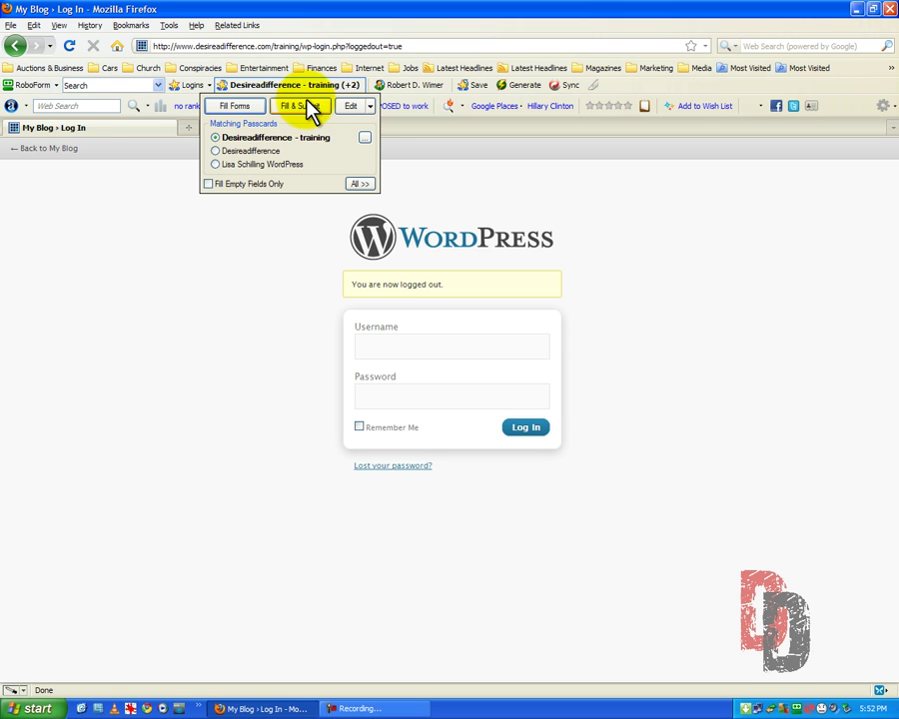
click(310, 108)
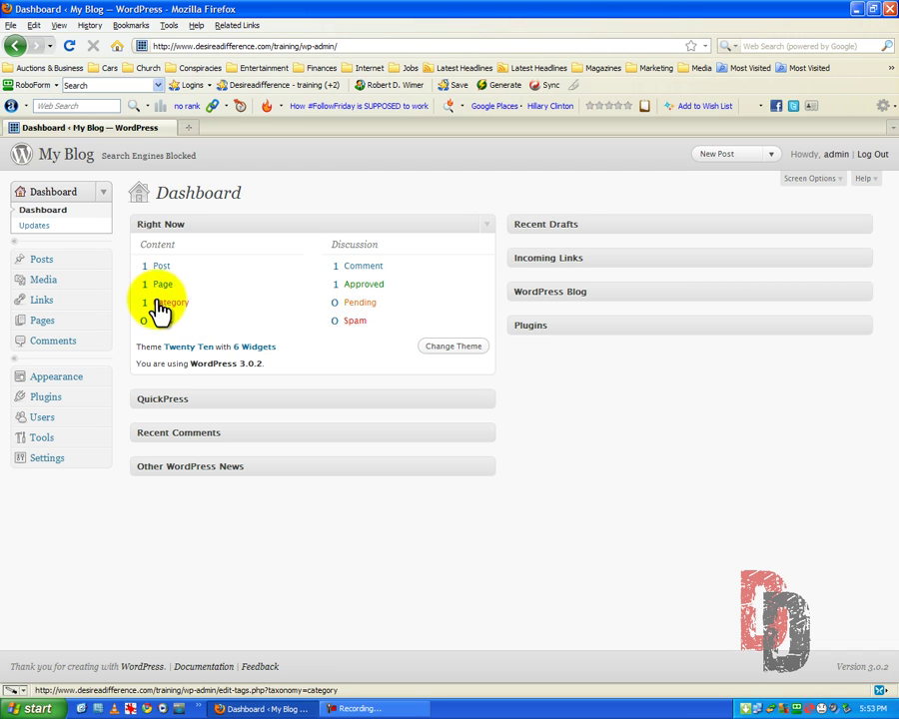
- Expand the QuickPress, Recent Comments, Other WordPress News, Recent Drafts, Incoming Links, WordPress Blog and Plugins boxes
click(487, 404)
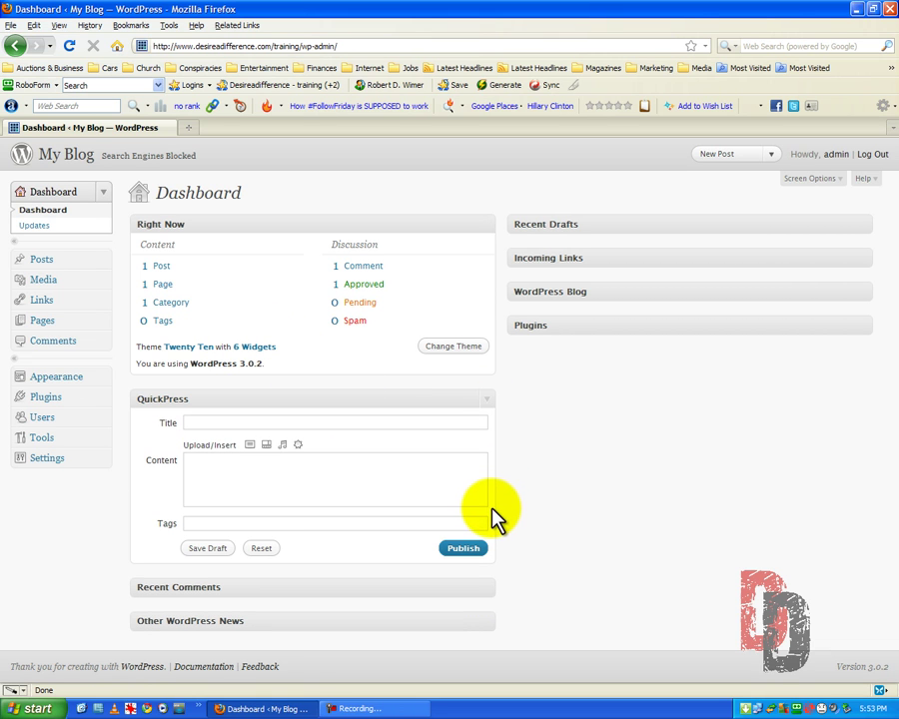
click(486, 588)
scroll(511, 587, down, 2)
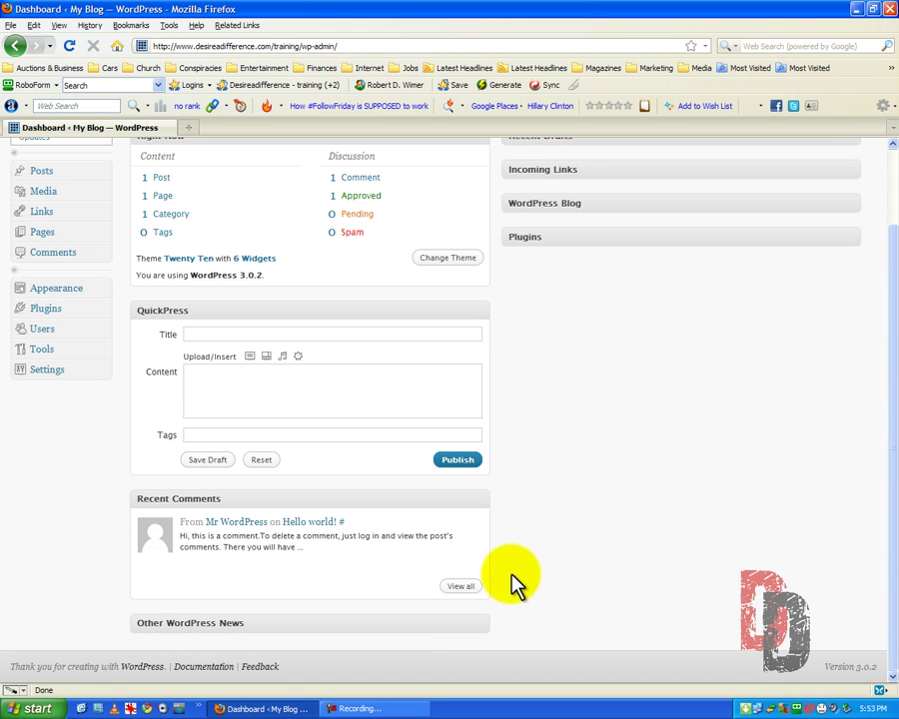
click(482, 624)
scroll(584, 579, up, 2)
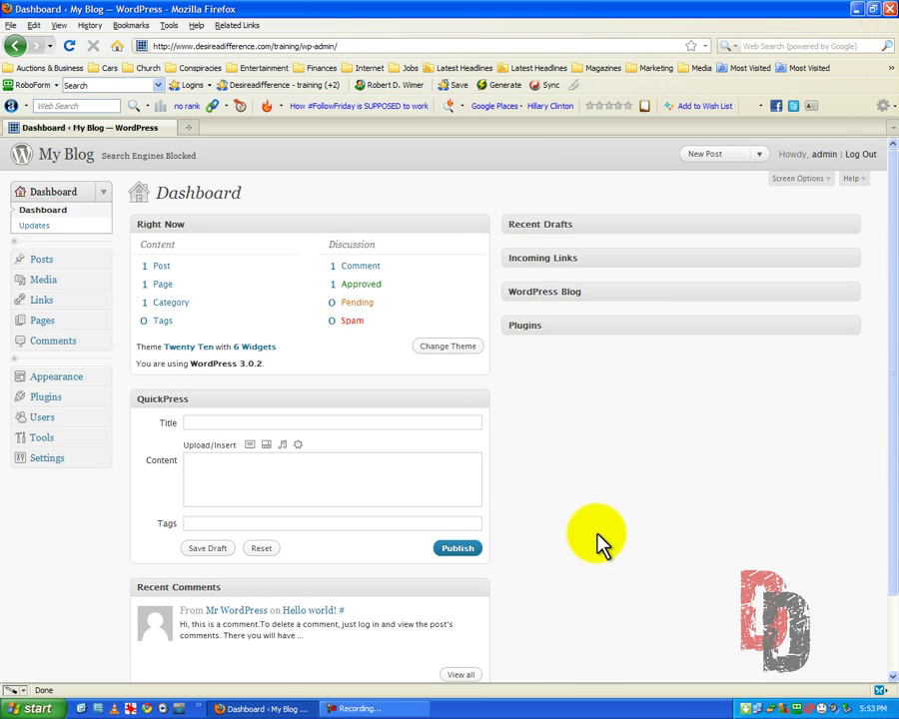
click(854, 224)
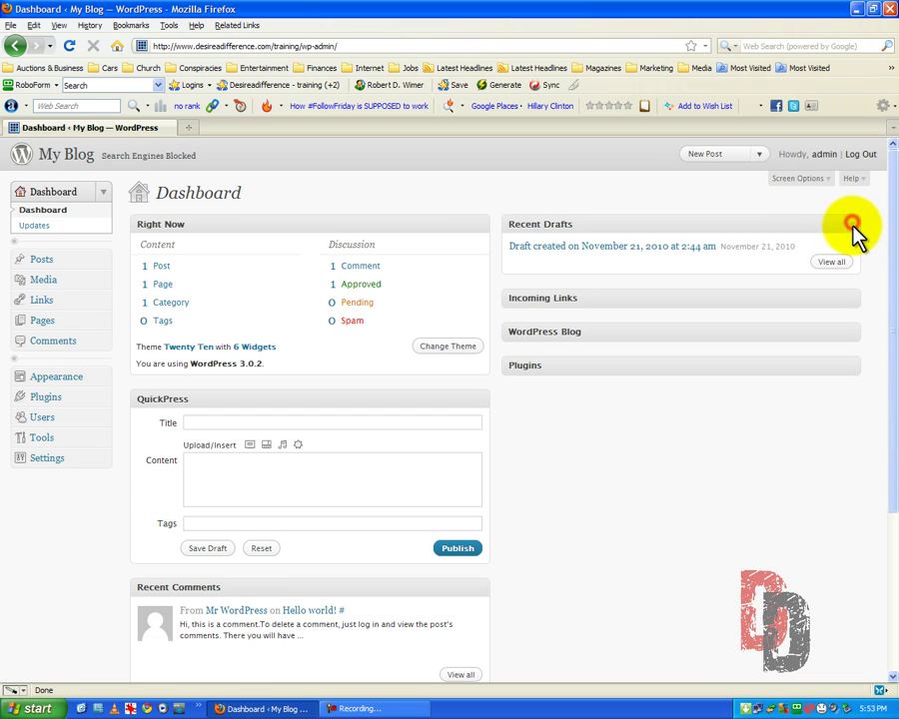
click(853, 298)
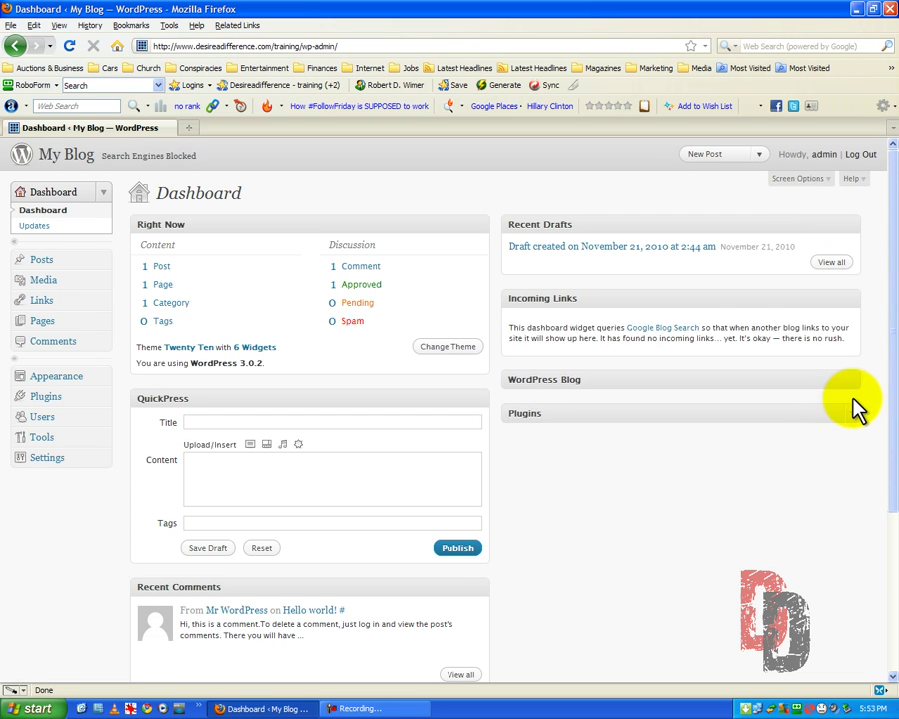
click(852, 370)
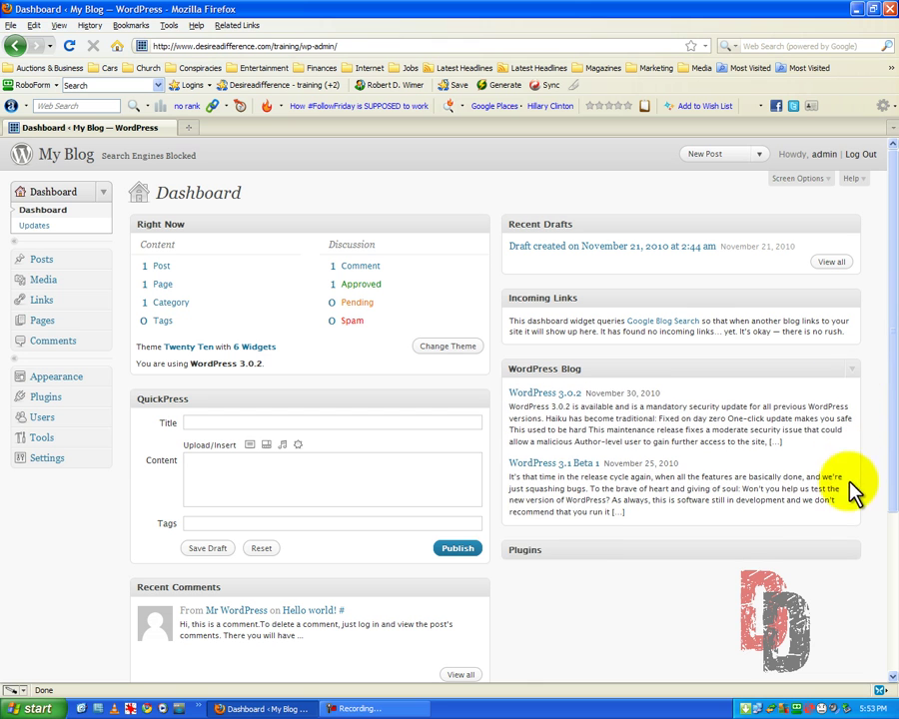
click(855, 550)
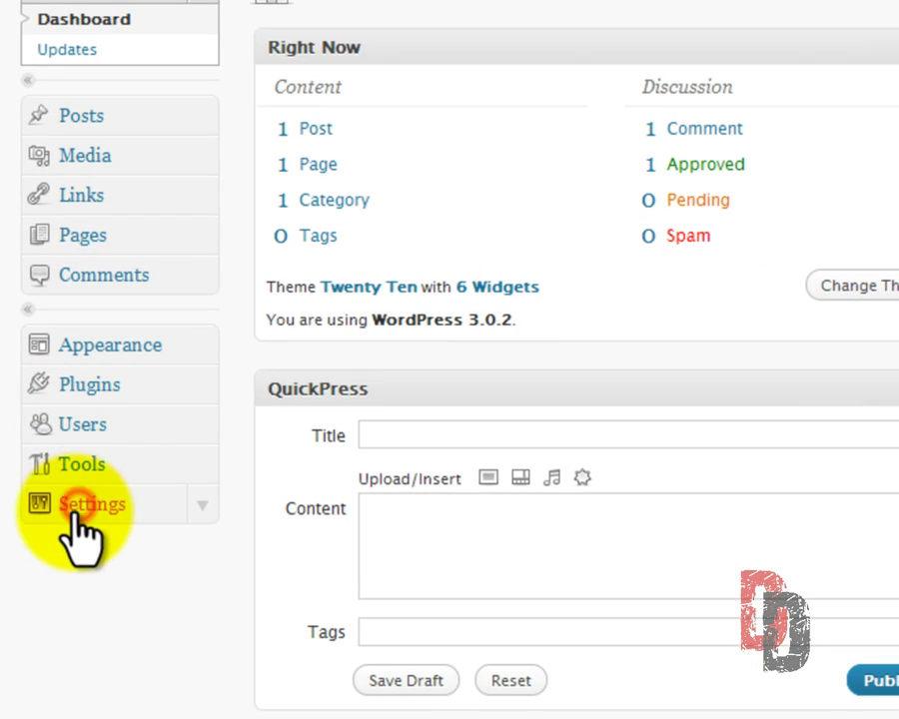
- Go to General Settings and open the live My Blog site in a second tab
click(72, 511)
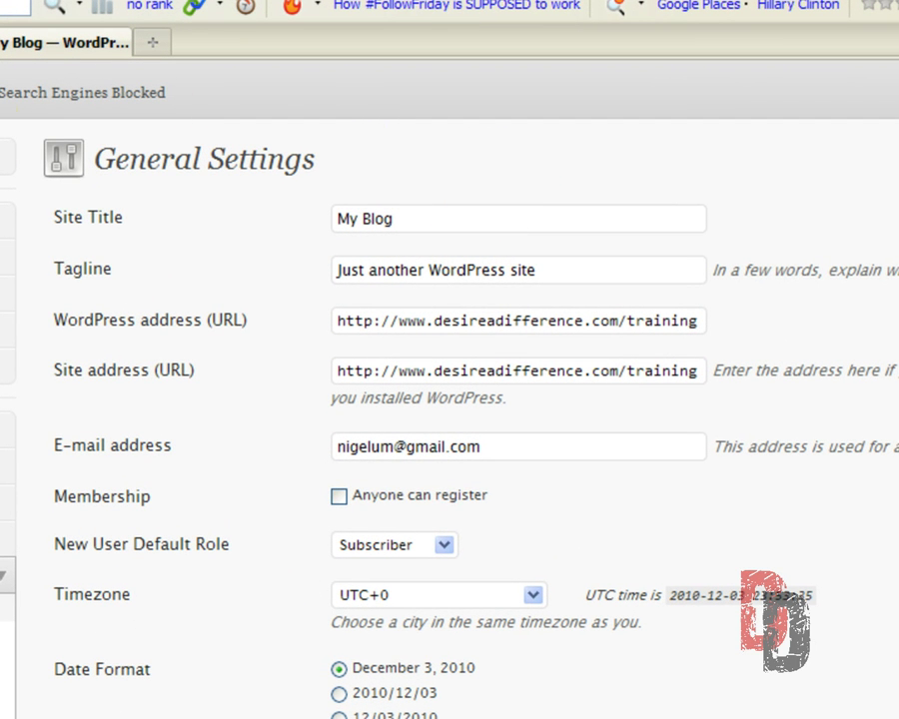
right_click(2, 93)
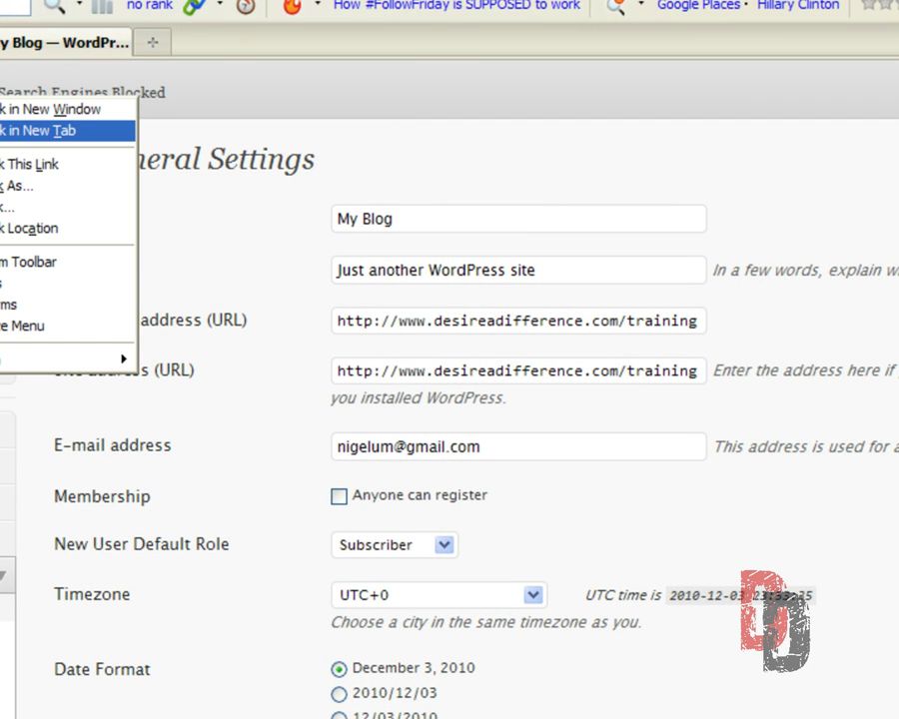
click(30, 128)
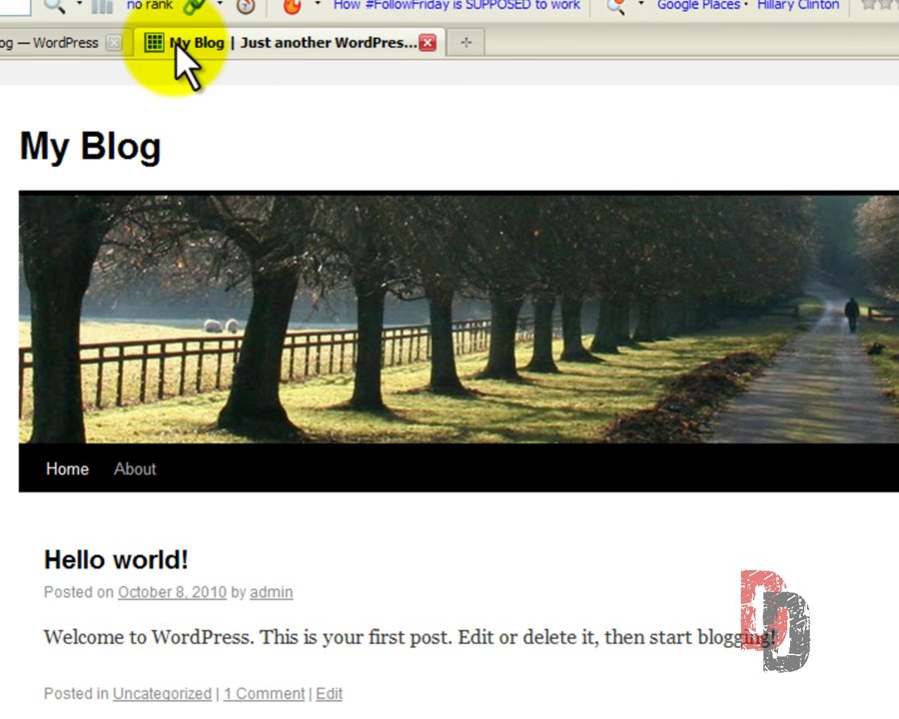
click(54, 42)
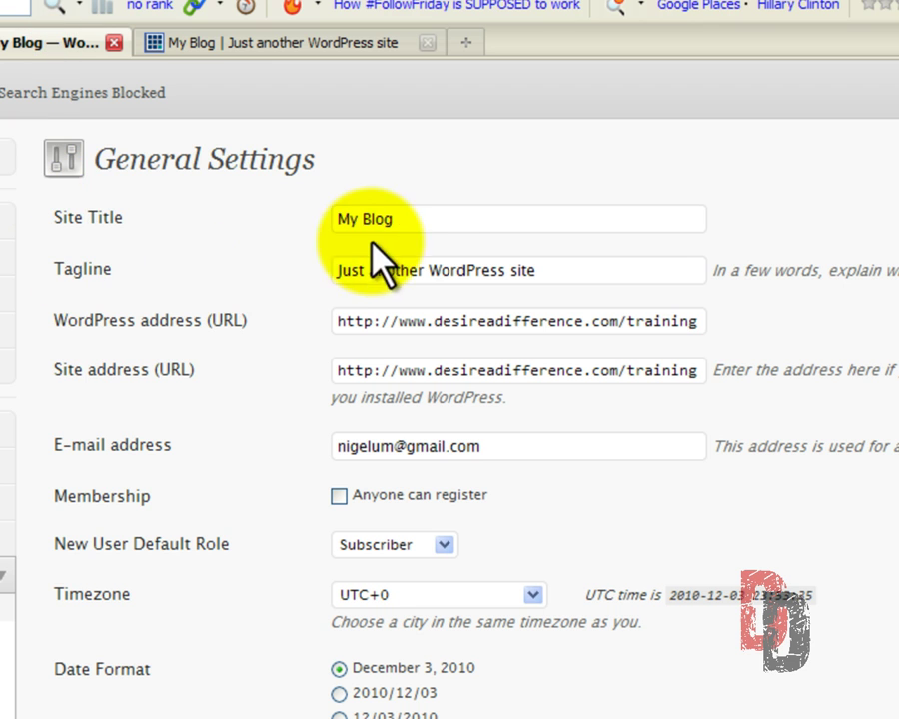
- Replace the 'My Blog' site title with 'The Bookworm' and the tagline with 'Get Lost In a Book'
drag(409, 220, 270, 220)
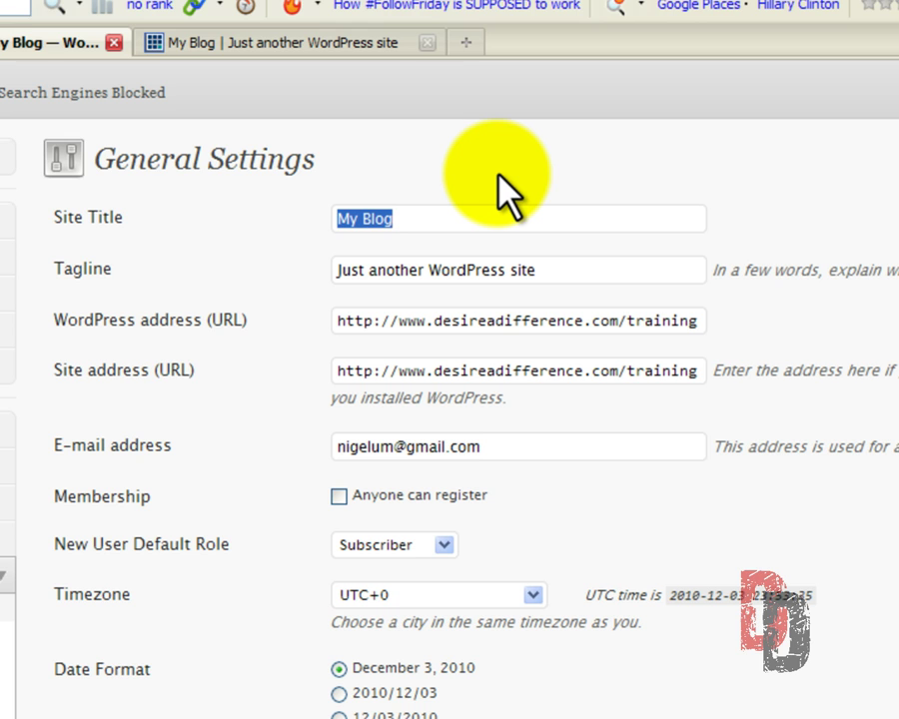
text(M)
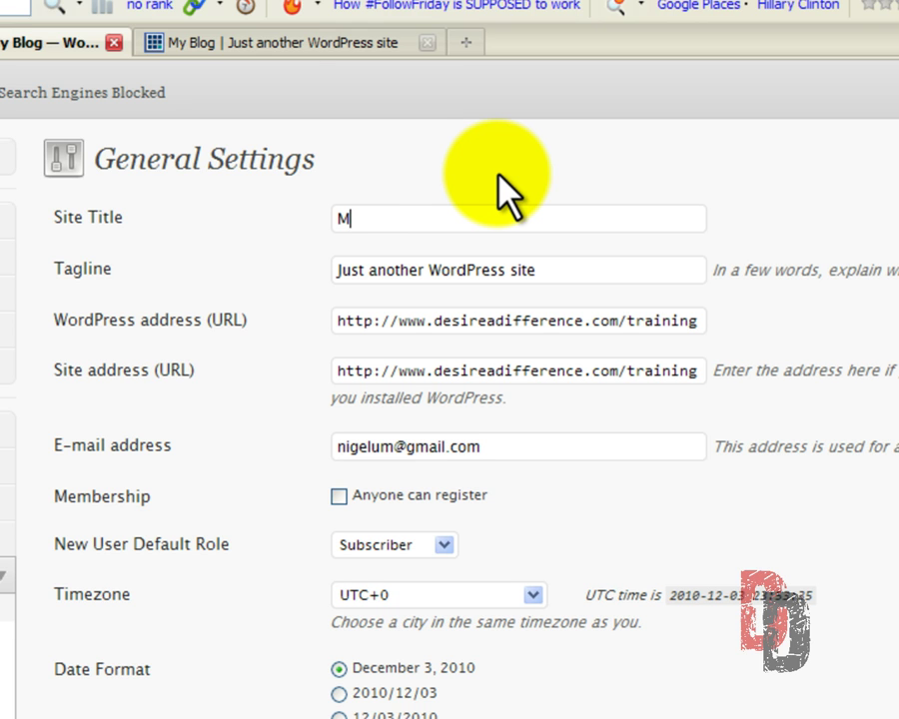
key(BackSpace)
text(The Bookworm)
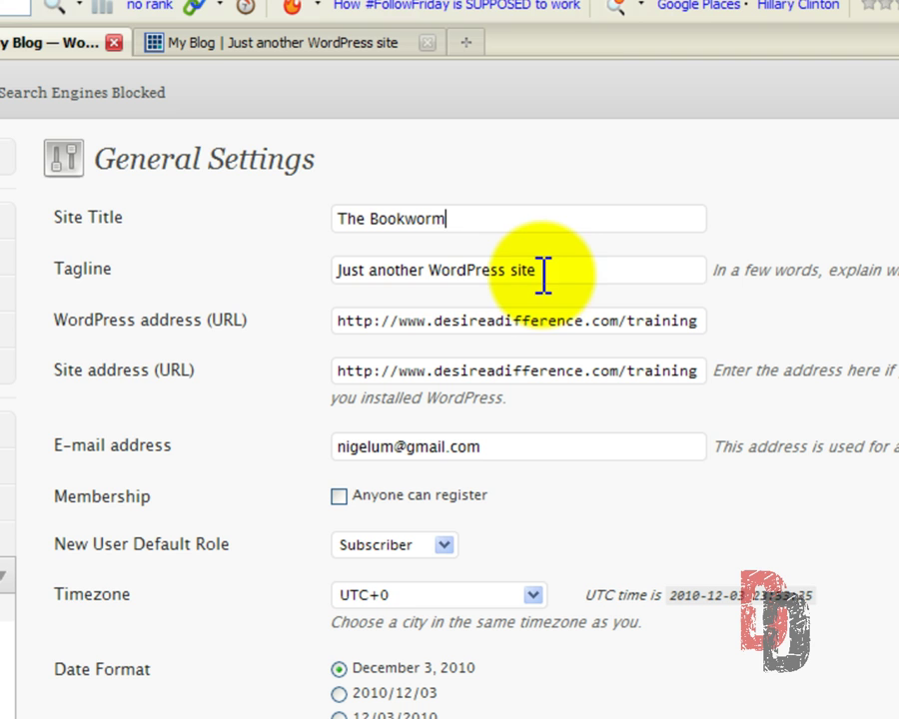
drag(551, 272, 275, 263)
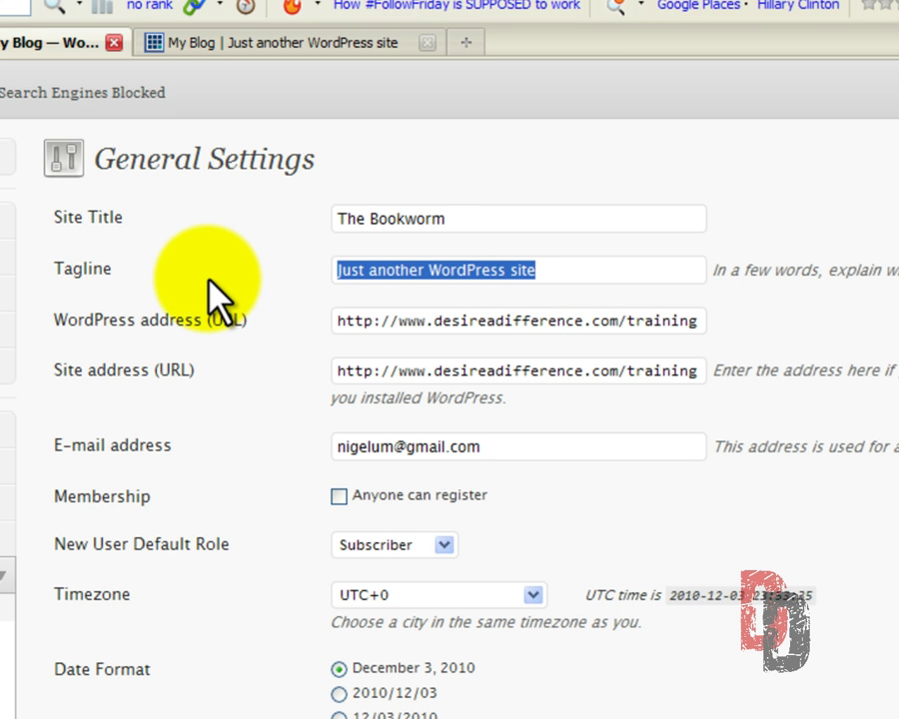
text(Get)
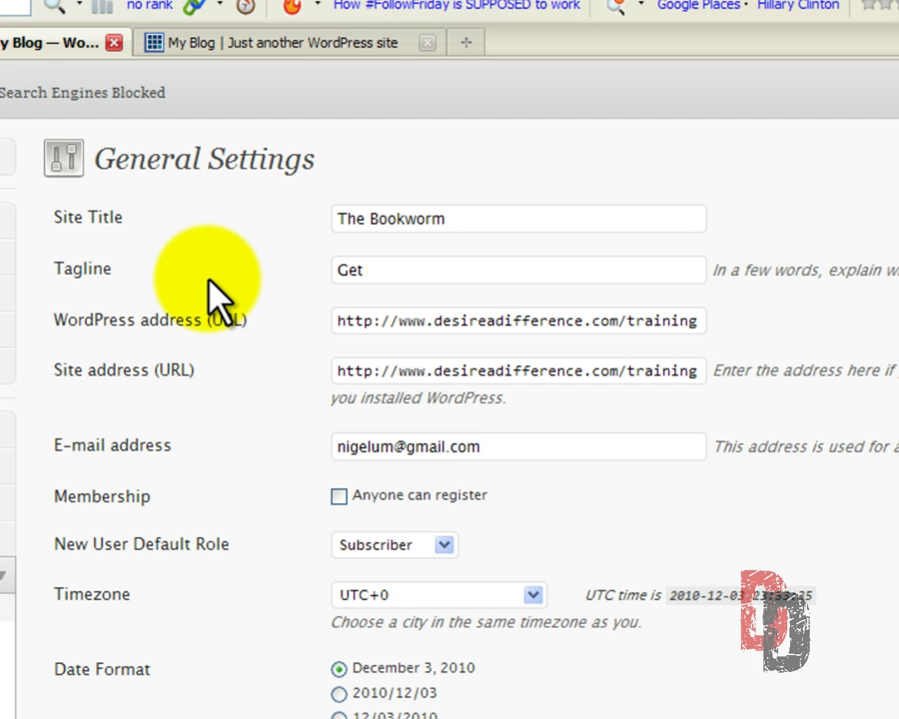
text( Lost In a B)
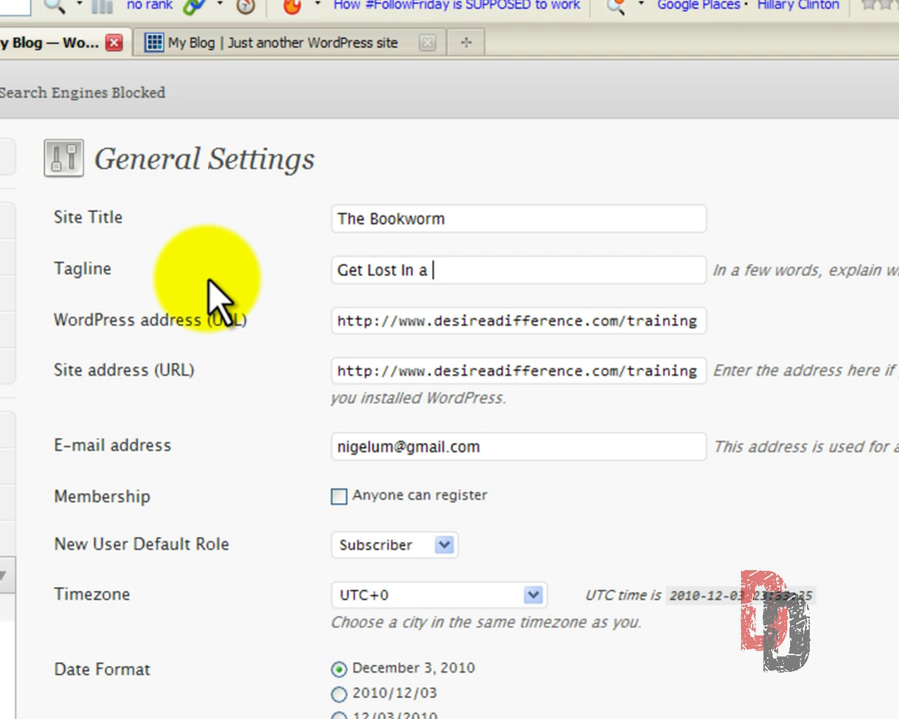
text(ook)
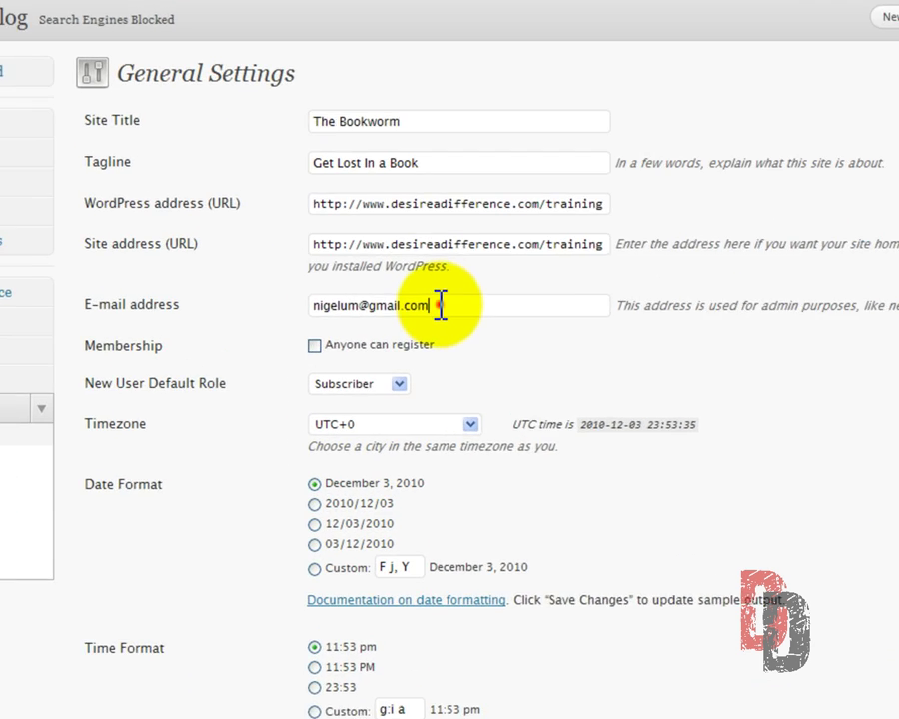
- Replace the admin e-mail with the site owner's address using the browser's autocomplete suggestion
drag(372, 354, 264, 355)
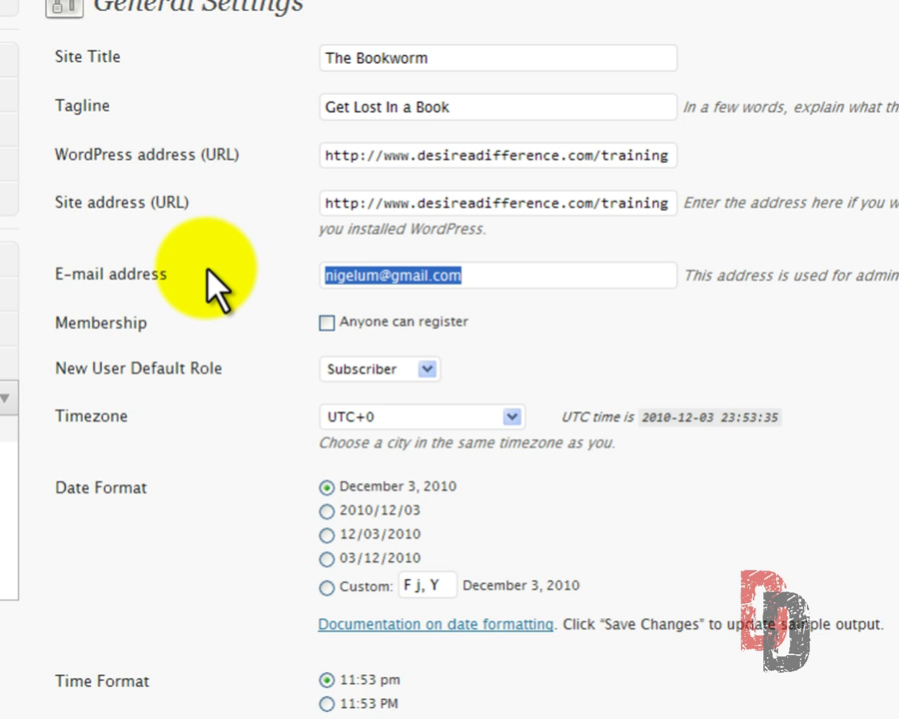
text(robert)
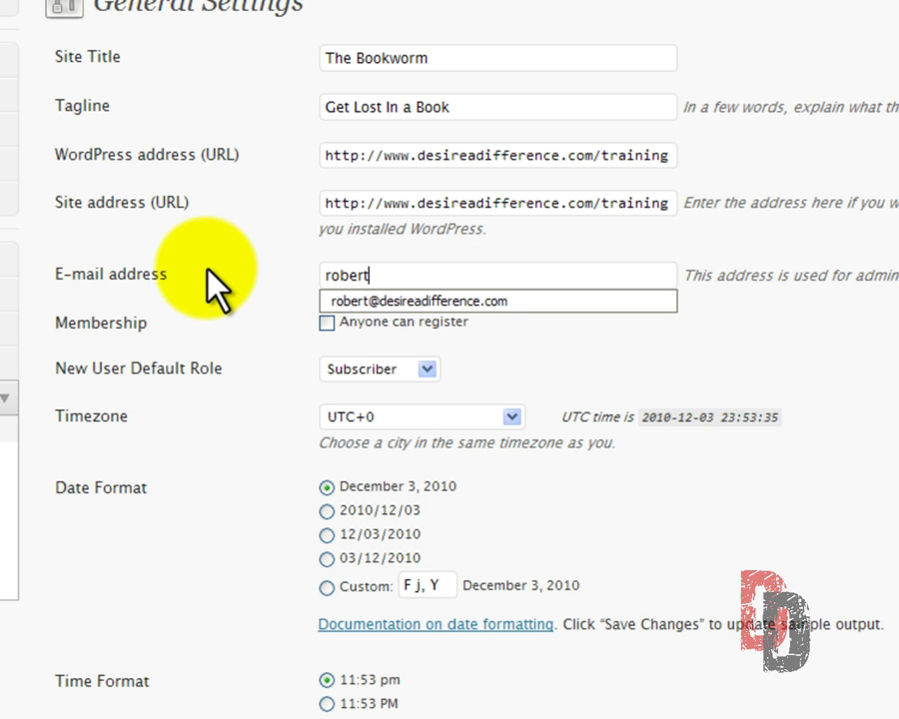
key(Down)
key(Return)
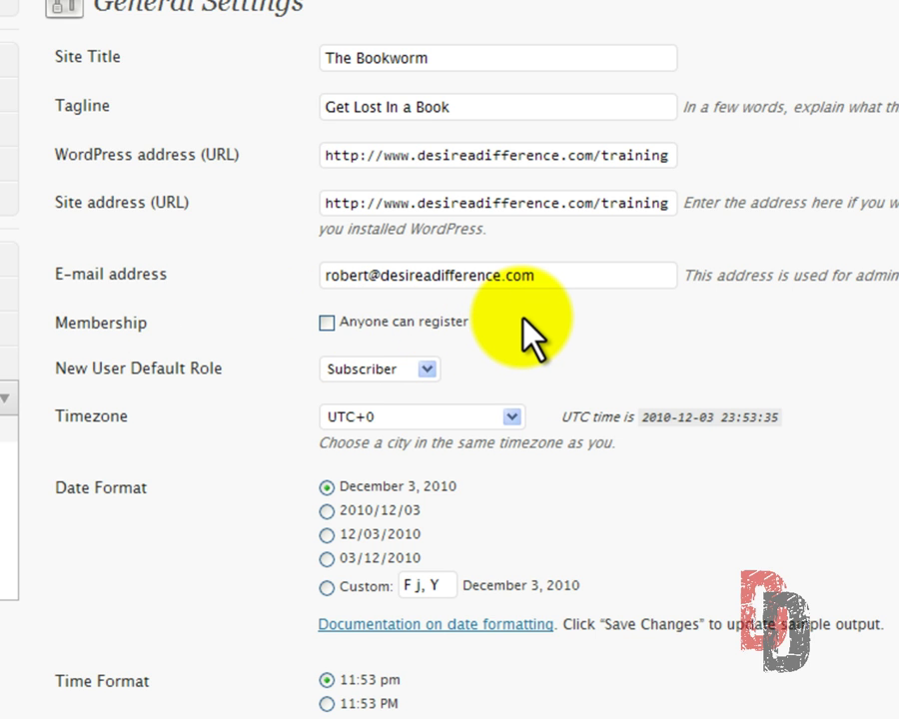
scroll(521, 322, down, 3)
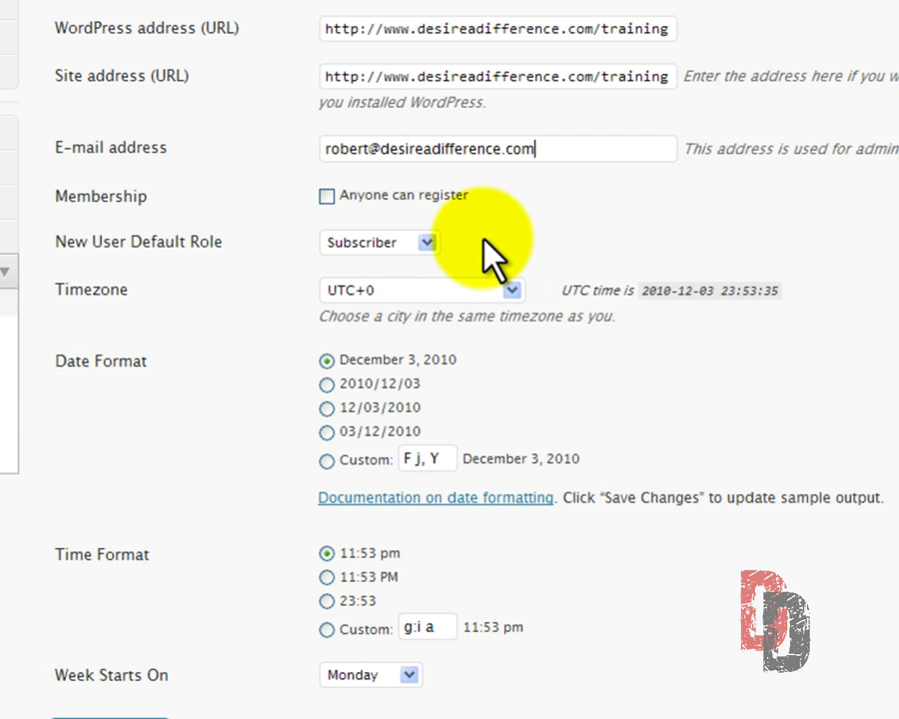
scroll(483, 238, up, 2)
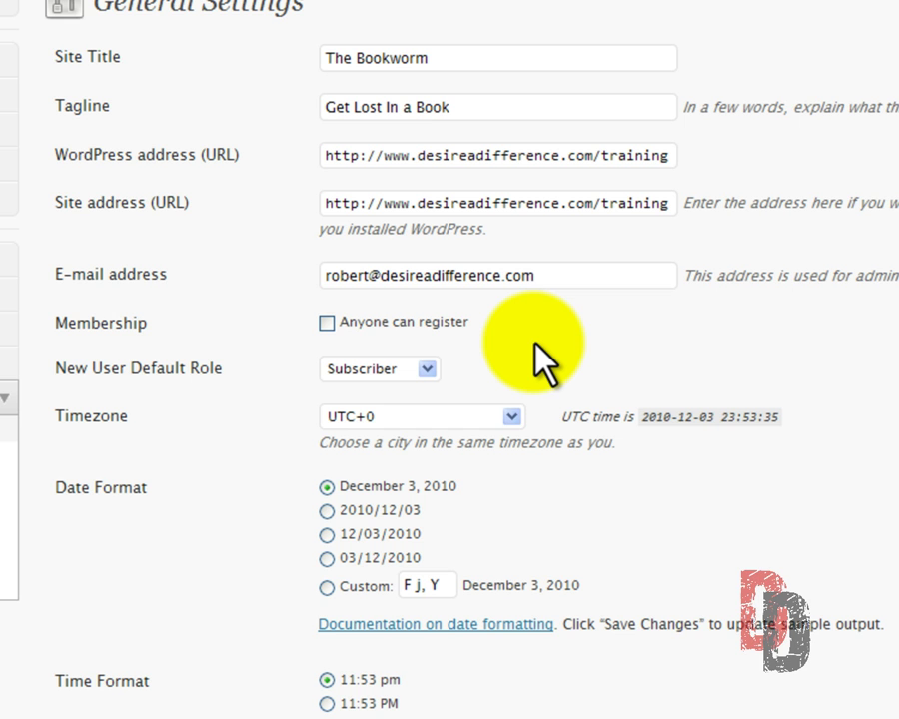
click(428, 366)
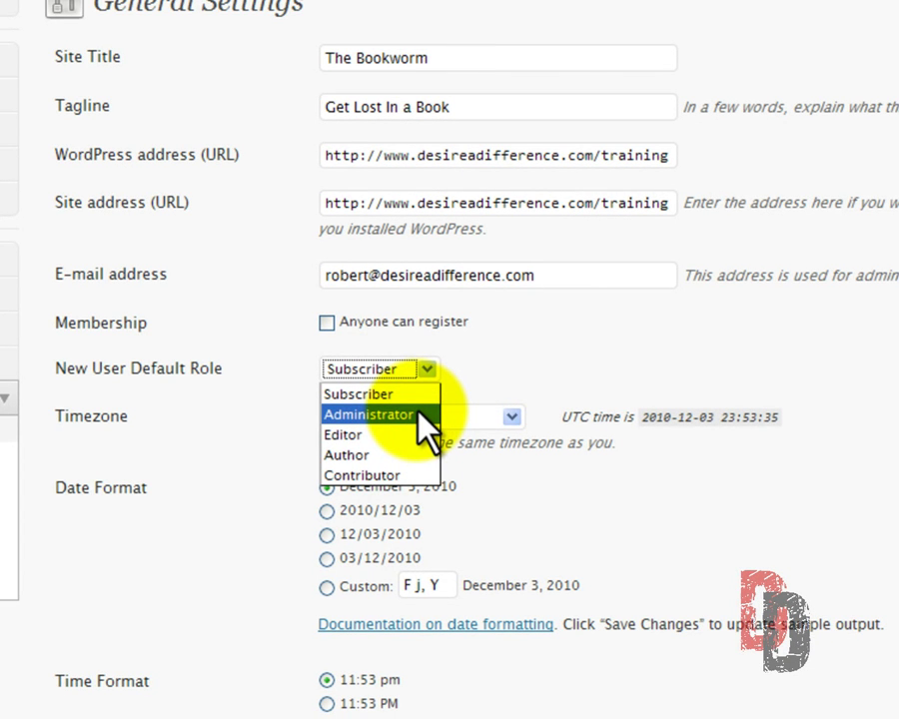
click(583, 323)
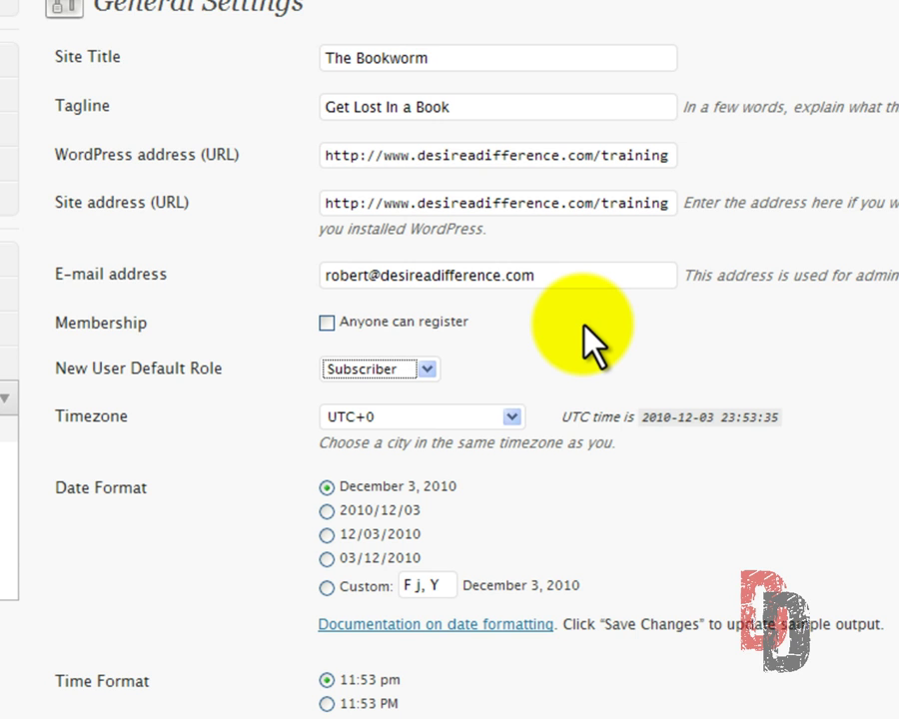
click(427, 370)
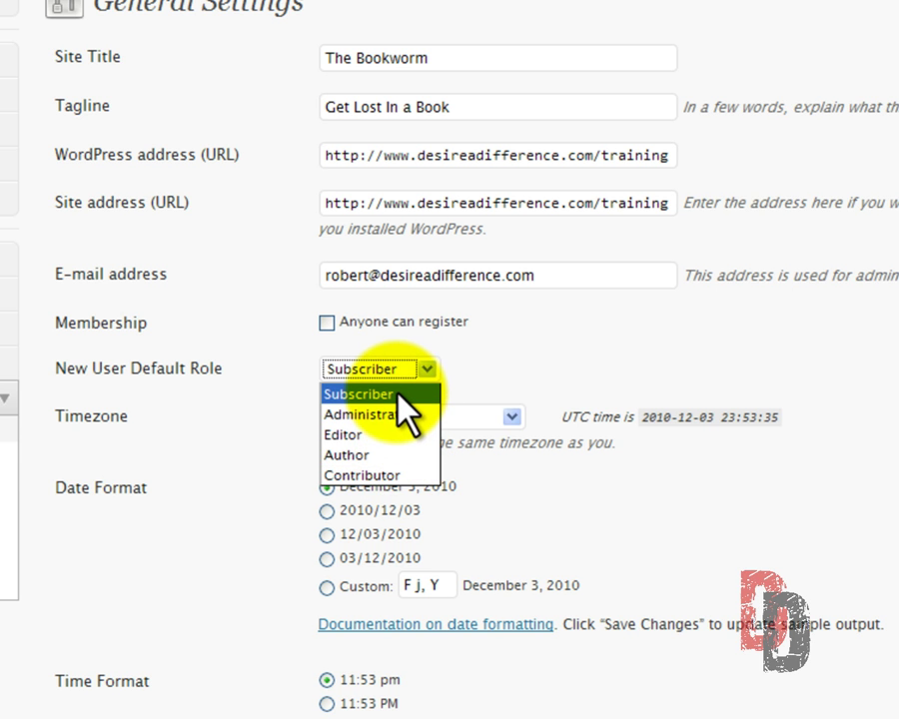
click(579, 368)
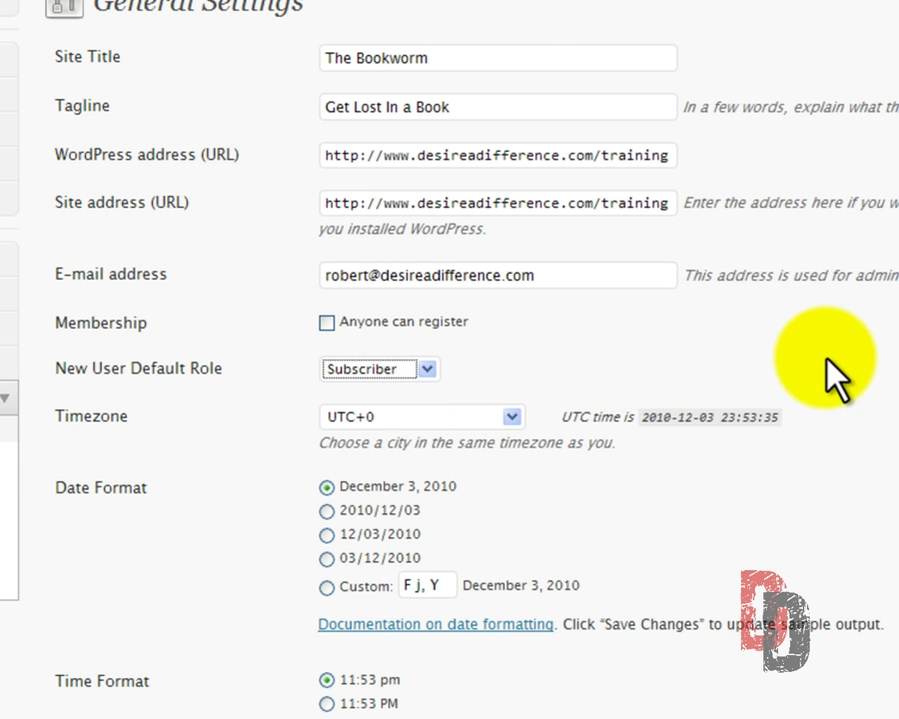
- Choose UTC-6 from the Timezone dropdown
scroll(827, 371, down, 2)
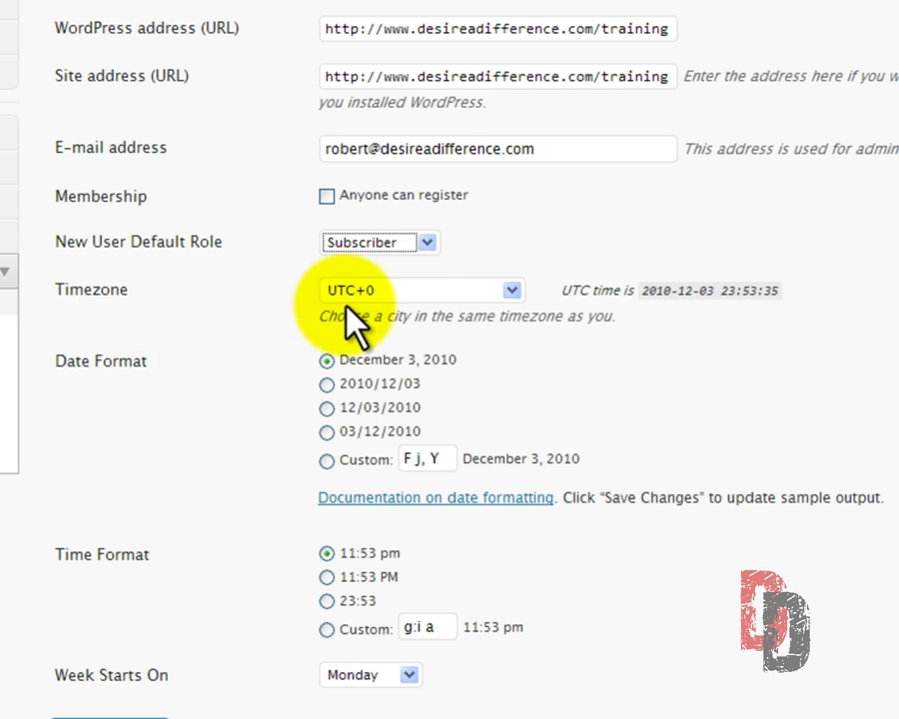
click(512, 290)
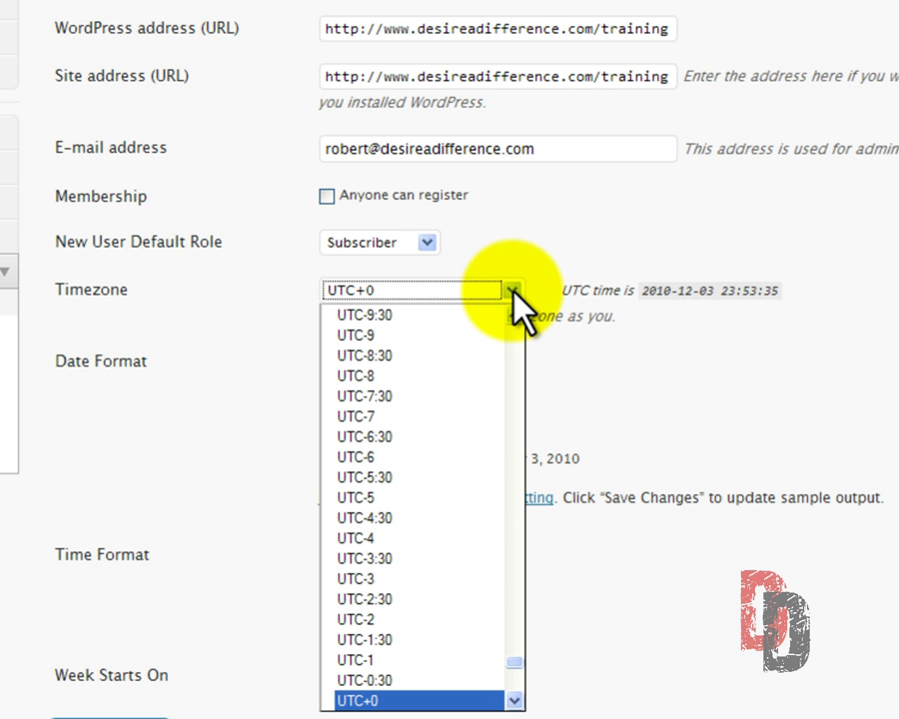
click(427, 456)
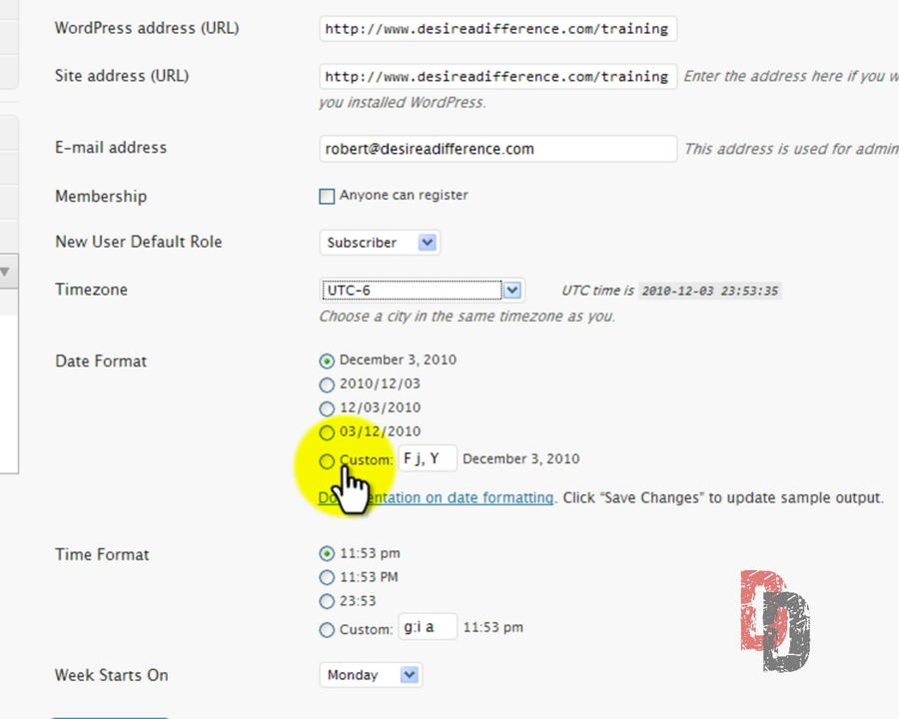
- Open the 'Formatting Date and Time' Codex page in a new tab and scroll through its format tables
right_click(429, 501)
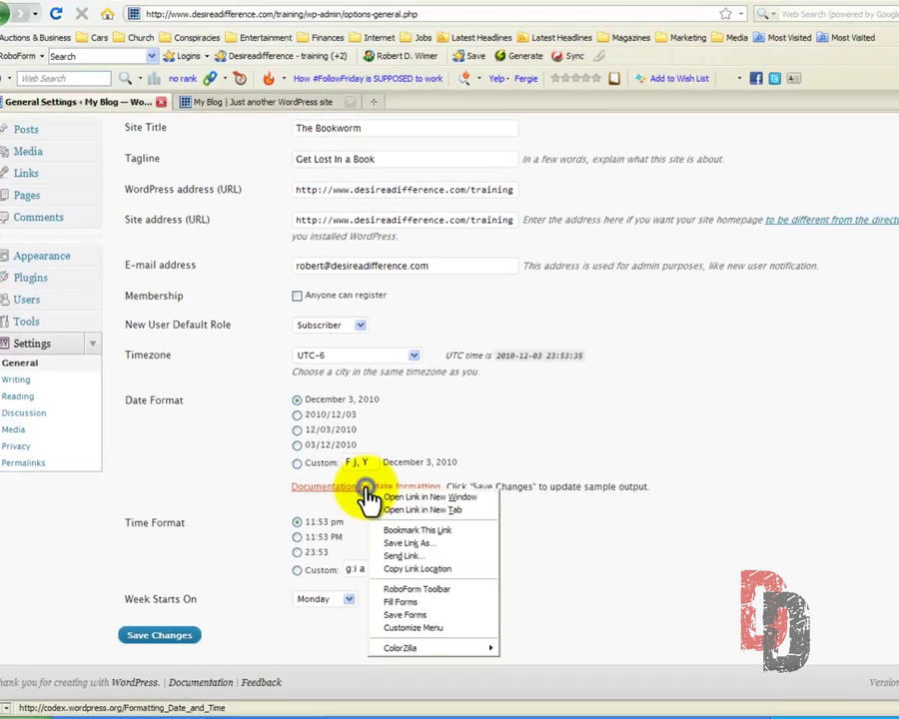
click(390, 509)
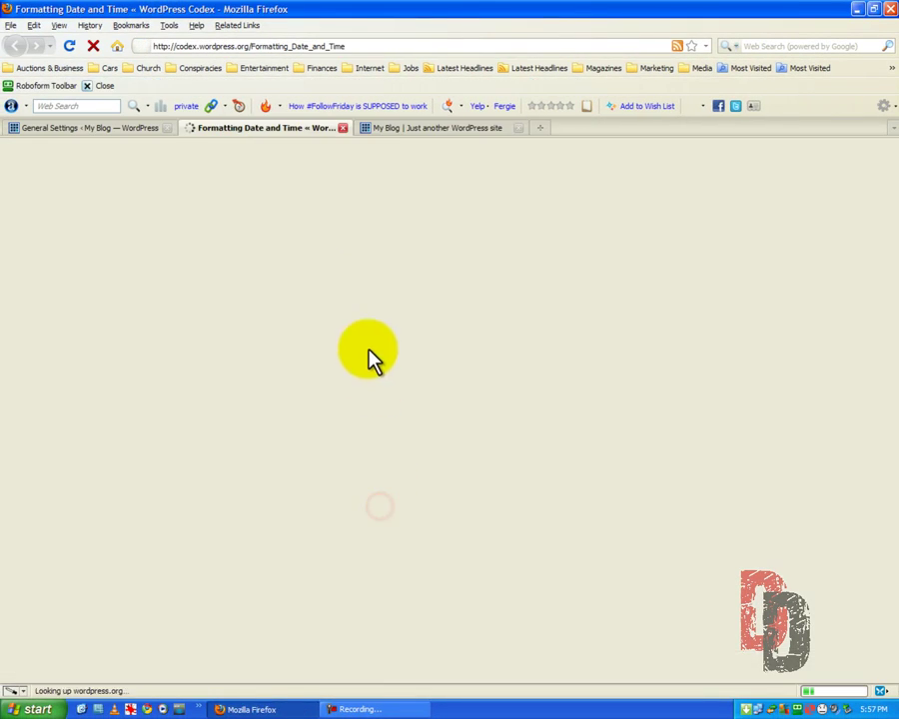
scroll(339, 424, down, 3)
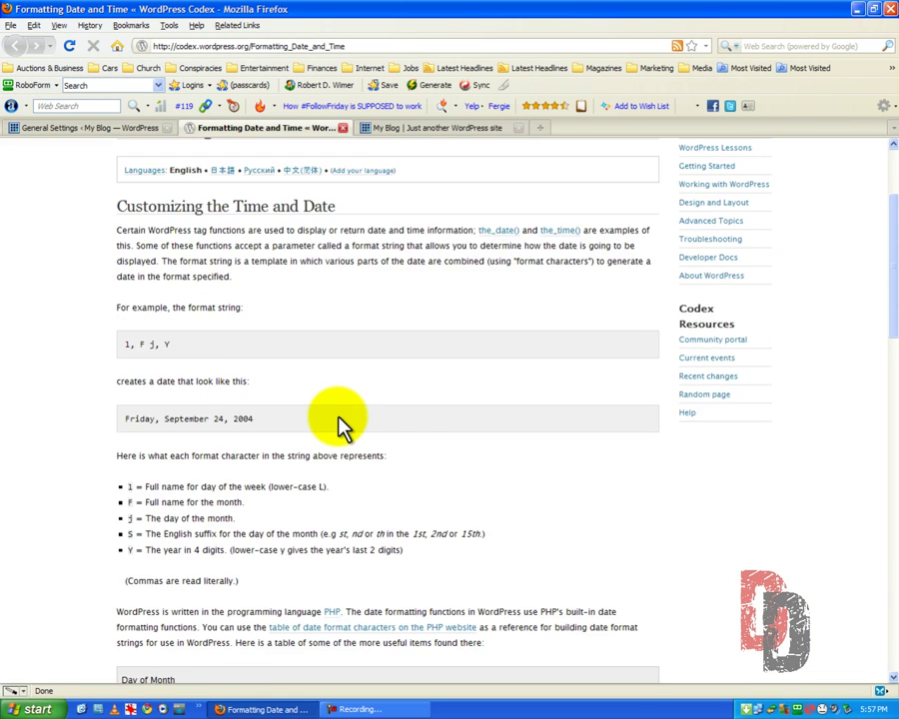
scroll(340, 424, down, 2)
scroll(340, 424, down, 8)
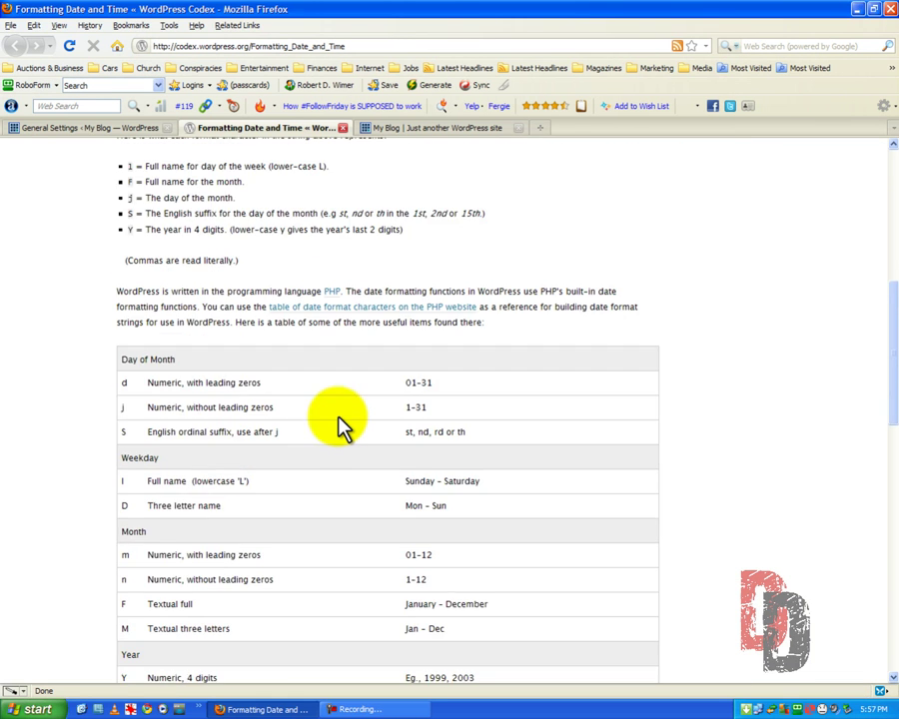
scroll(339, 425, down, 3)
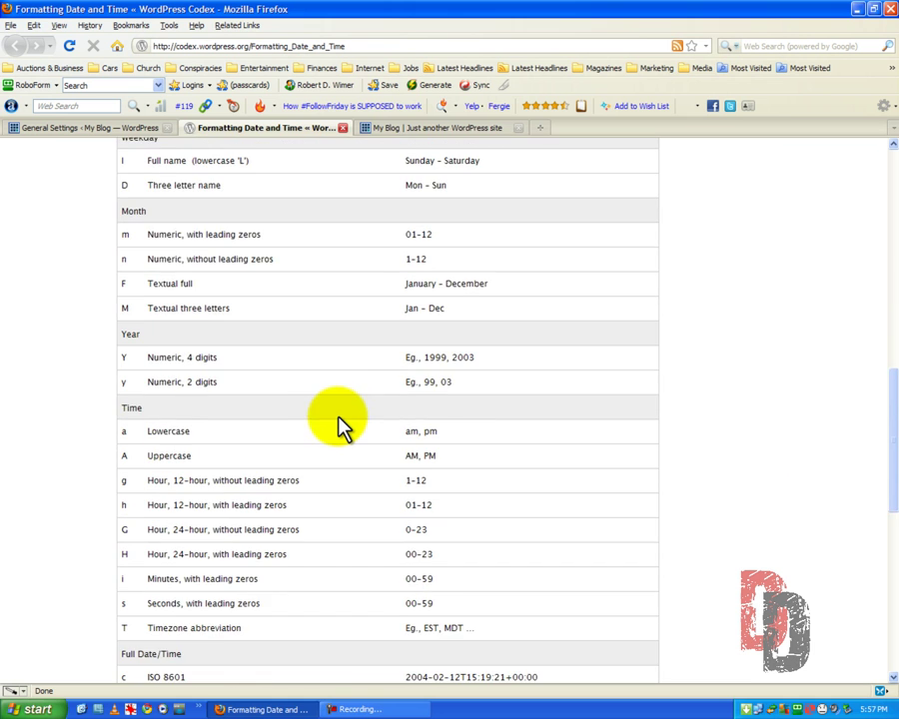
scroll(339, 424, down, 2)
scroll(339, 425, down, 6)
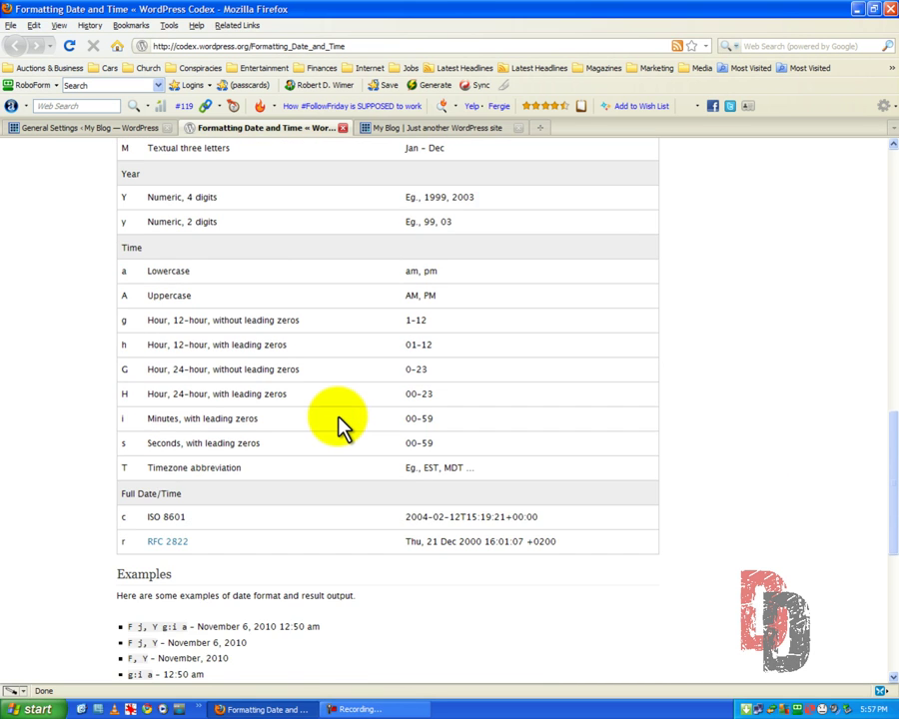
scroll(340, 424, up, 20)
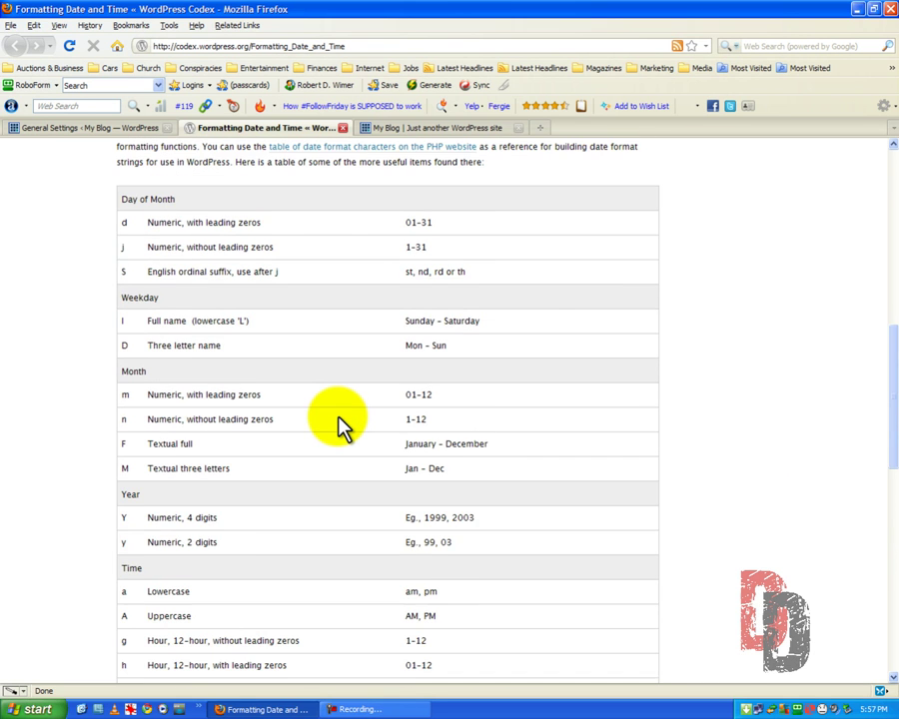
scroll(336, 425, up, 2)
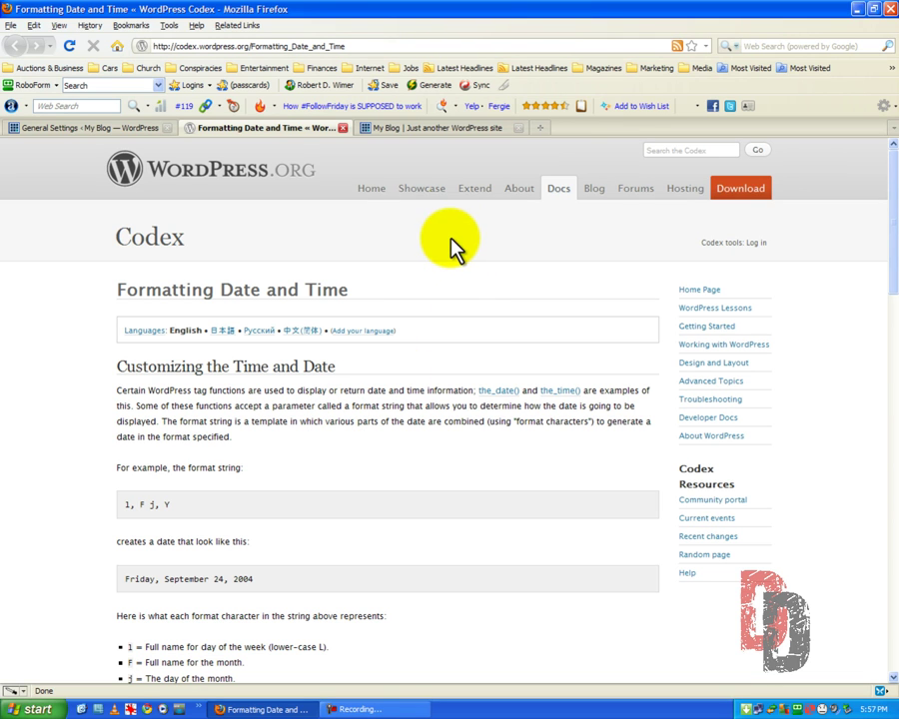
- Close the Codex tab and leave Week Starts On set to Monday
click(343, 128)
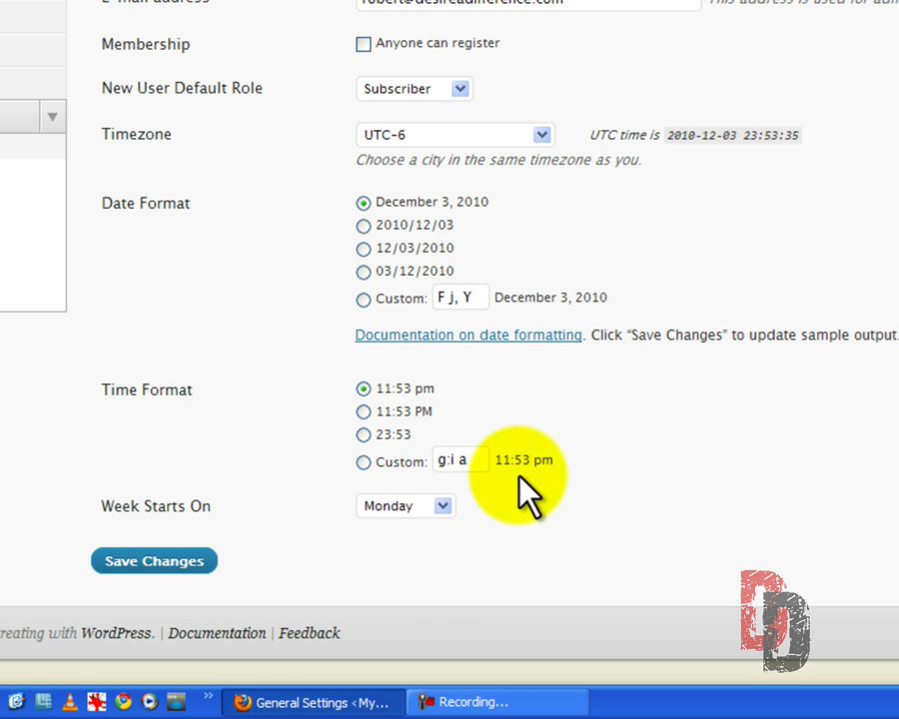
click(443, 507)
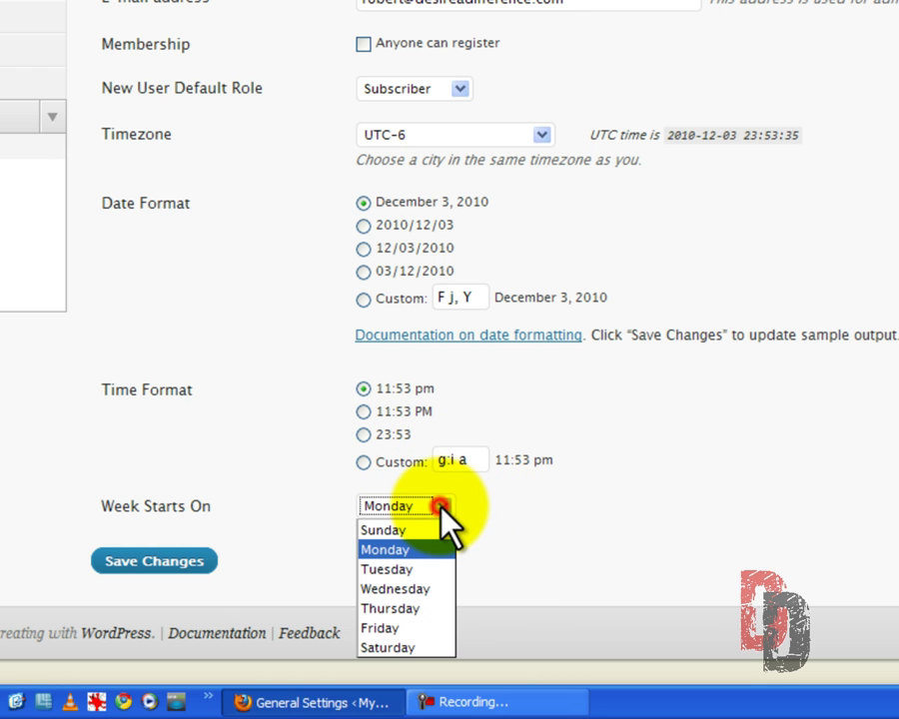
click(545, 509)
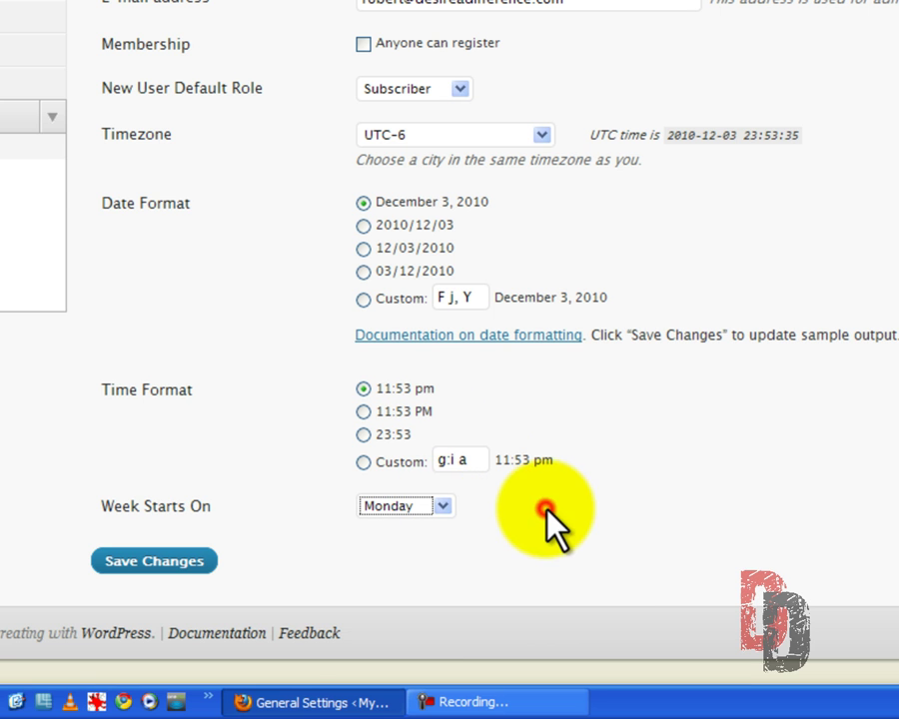
scroll(689, 399, up, 2)
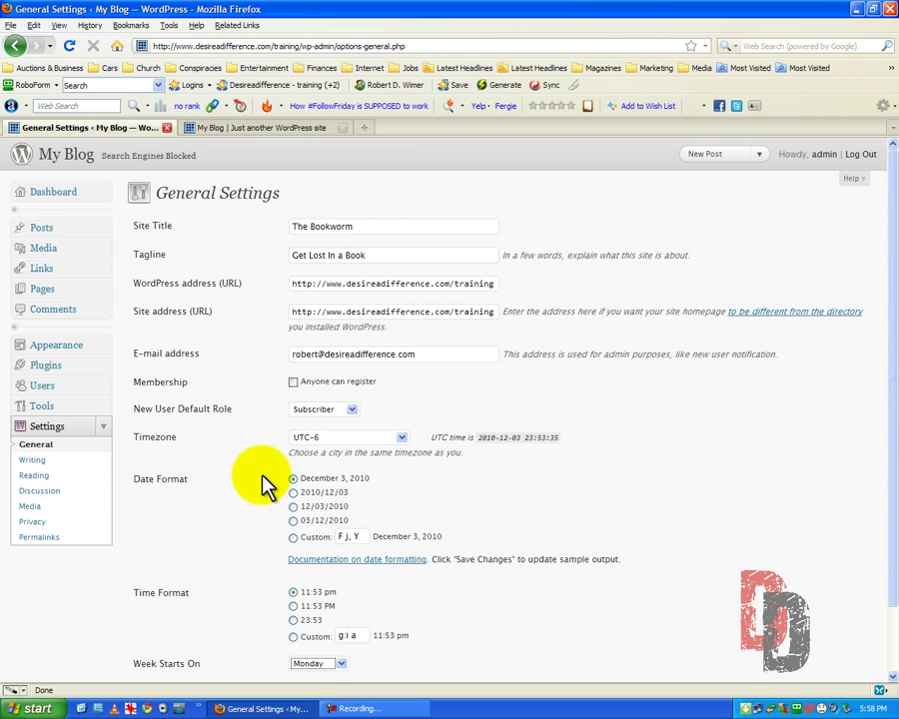
- Save the settings and reload the live site tab to show 'The Bookworm' and 'Get Lost In a Book'
scroll(208, 561, down, 1)
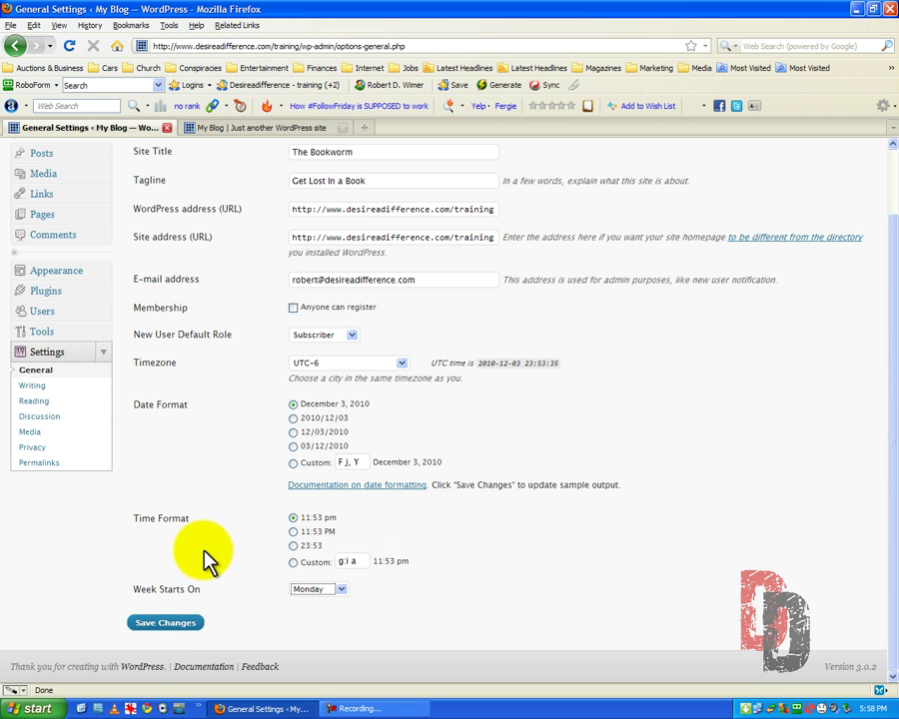
click(166, 624)
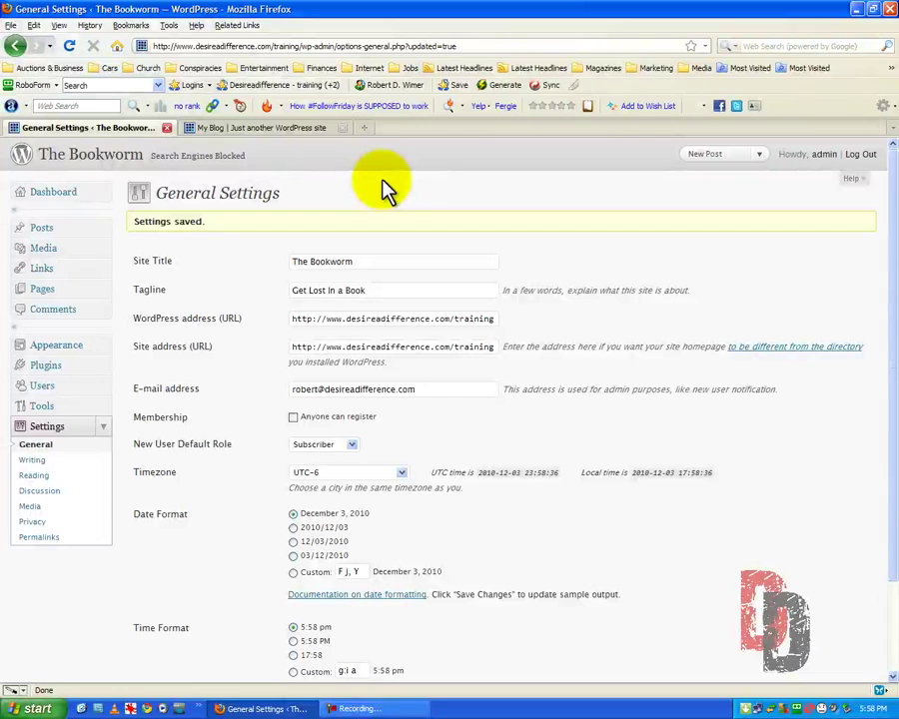
click(270, 129)
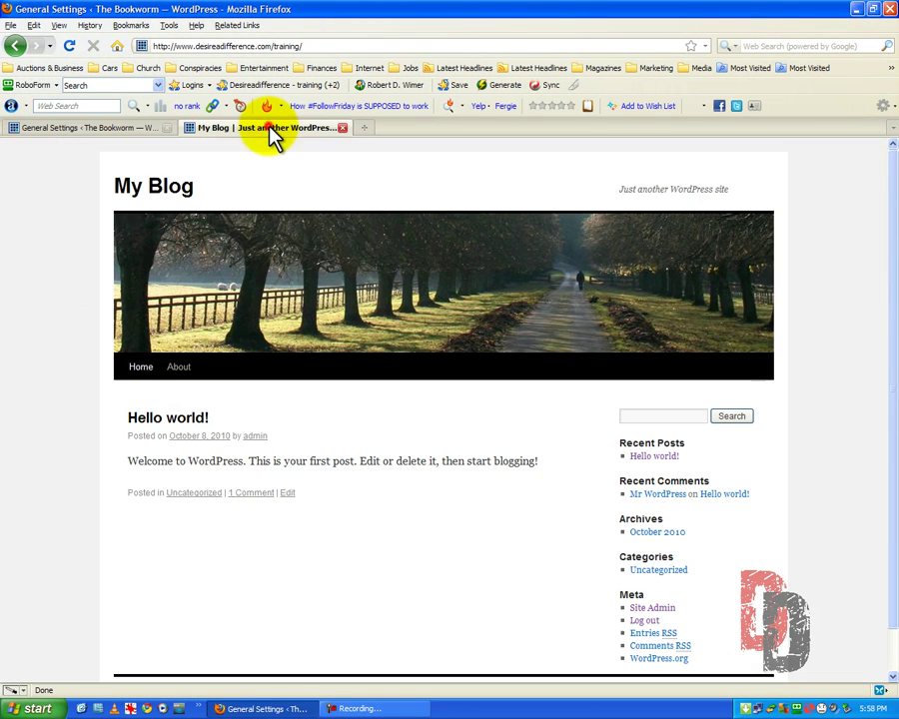
click(69, 46)
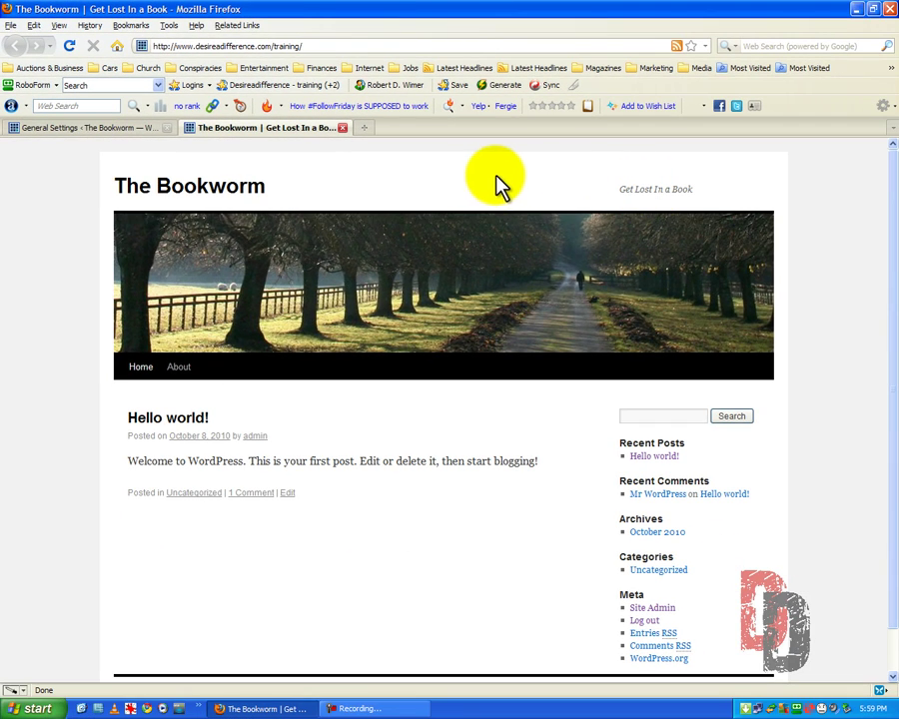
- Return to the General Settings tab and put the cursor in the Tagline field
click(137, 132)
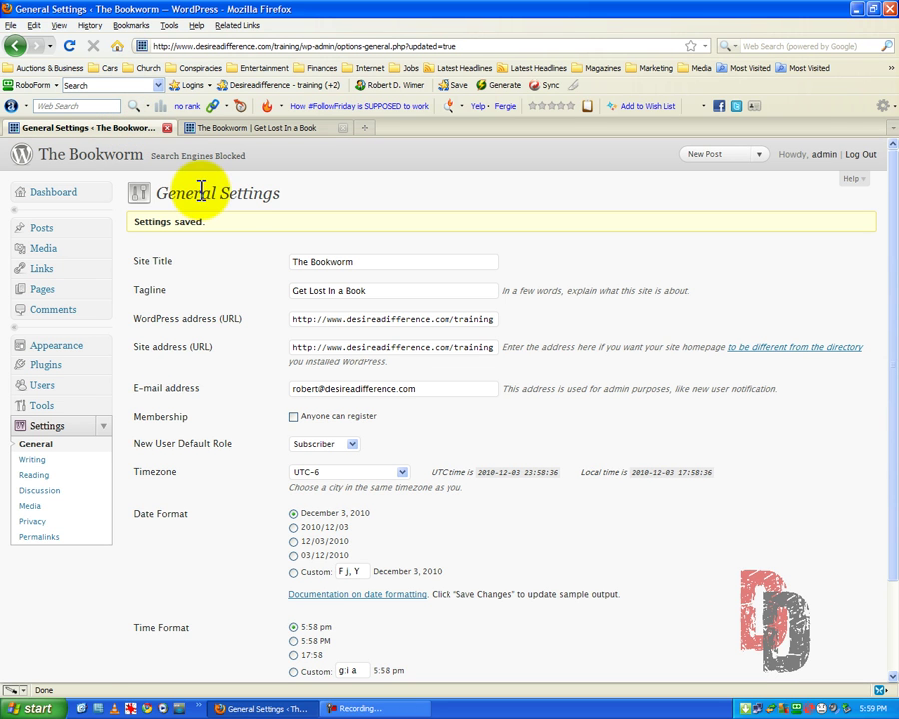
click(380, 292)
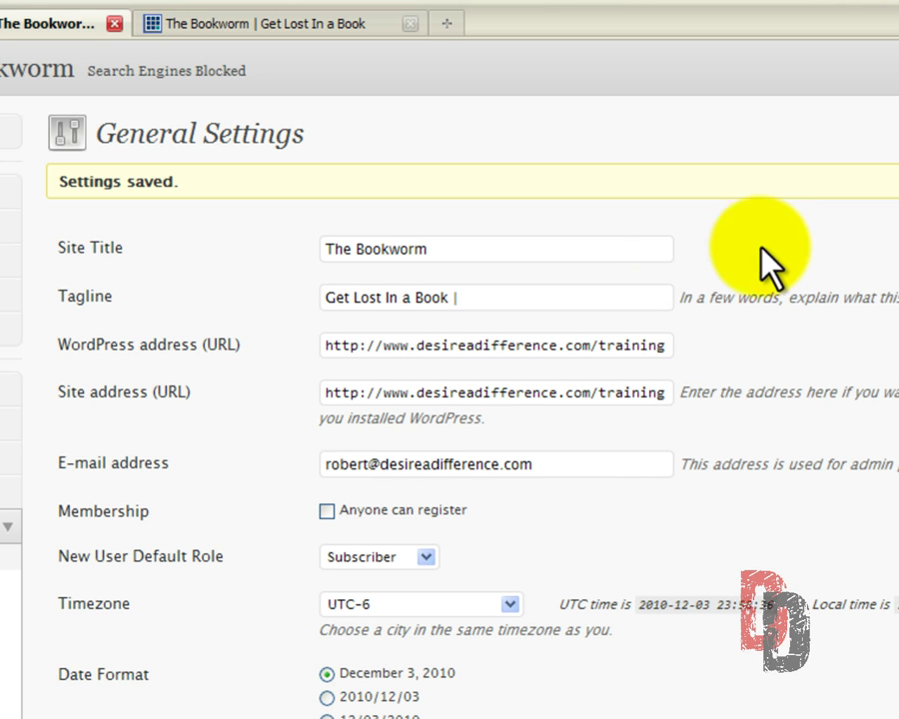
- Extend the tagline with 'Find another world in the pages of a good book | Books are a gift'
click(466, 299)
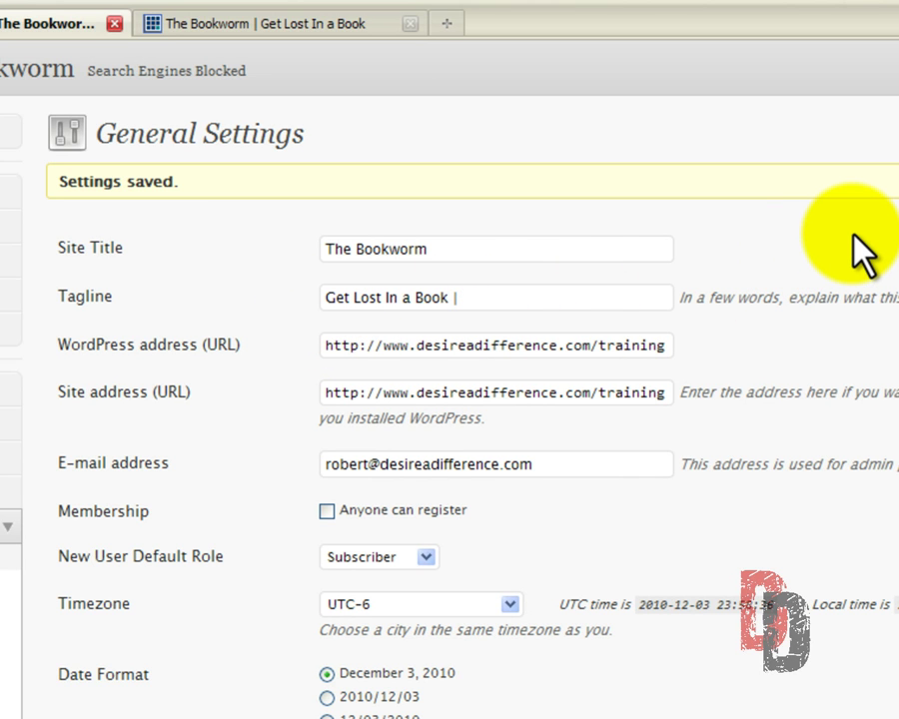
text(Find anothe)
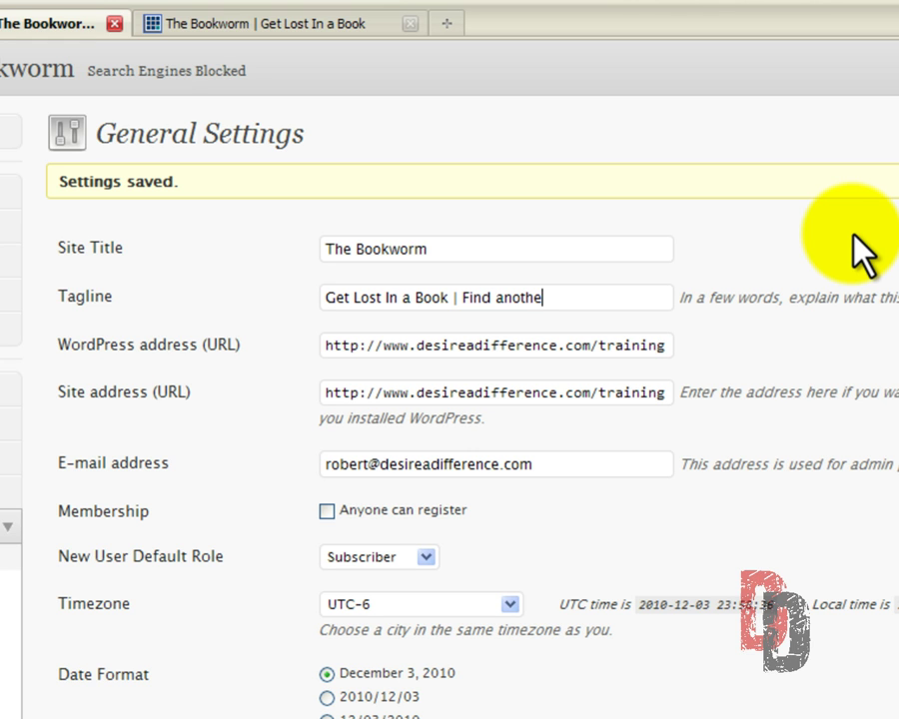
text(r world in the pag)
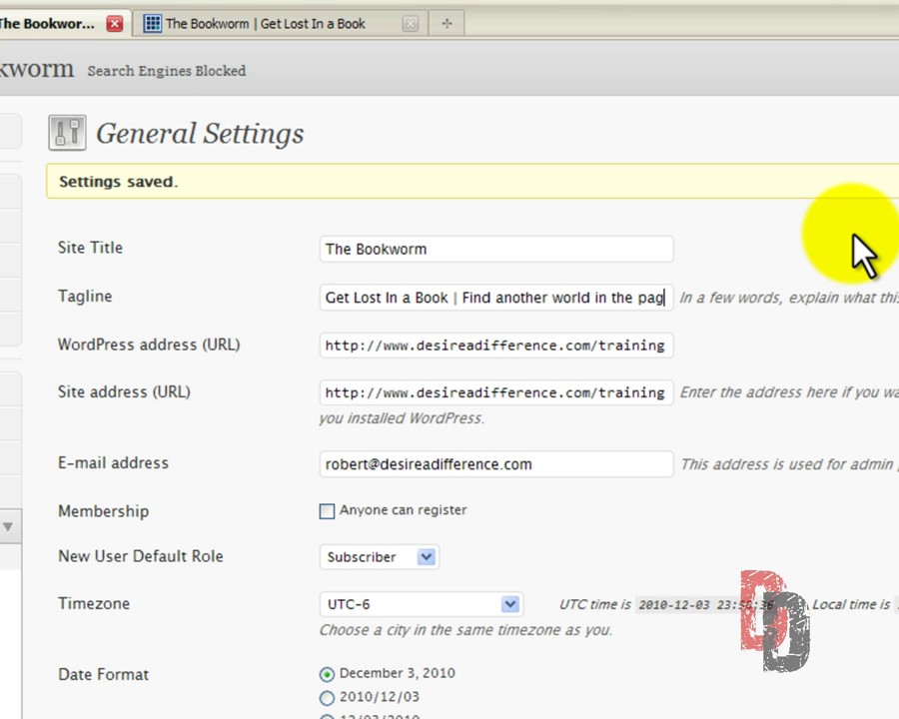
text(es of a good)
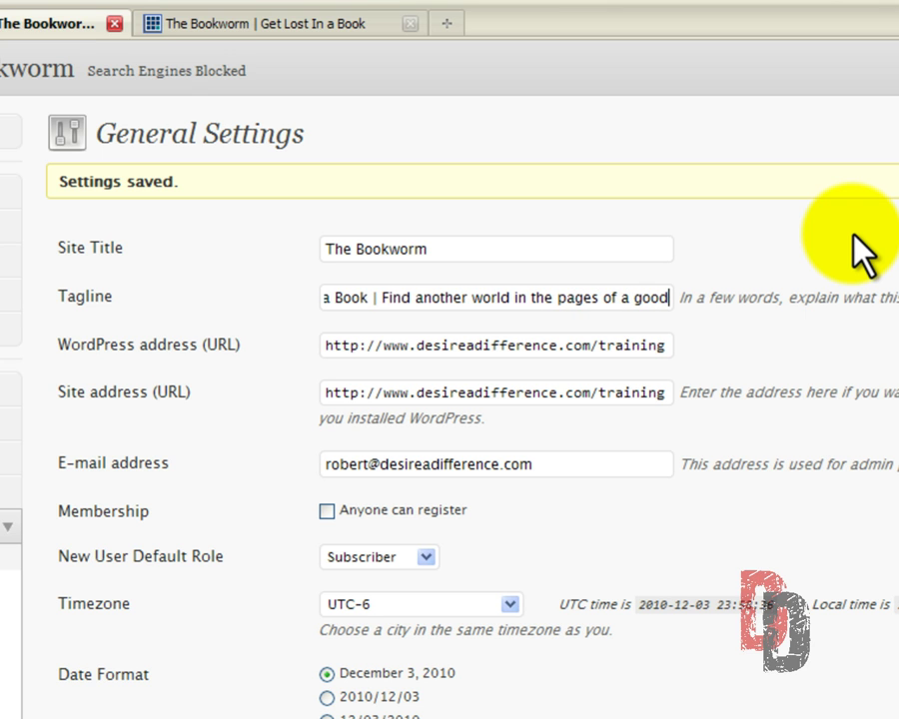
text( book)
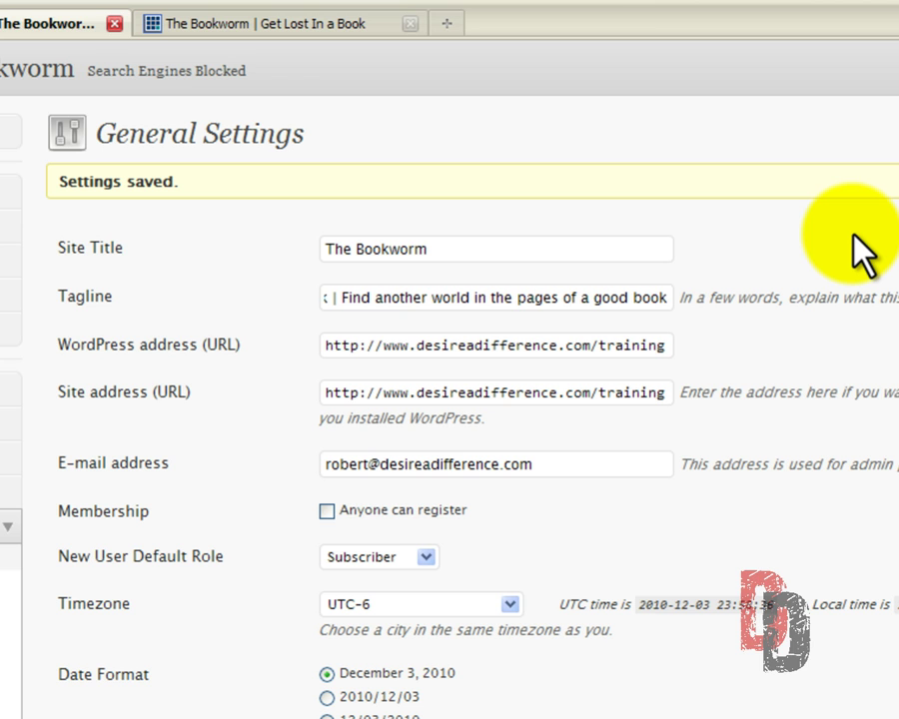
text( |)
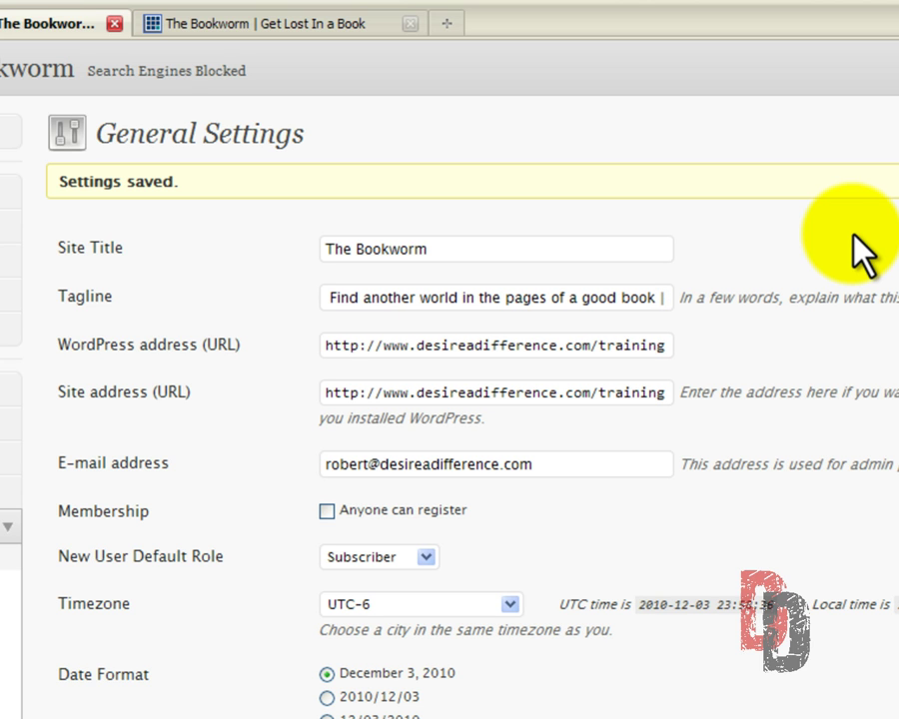
text(Books)
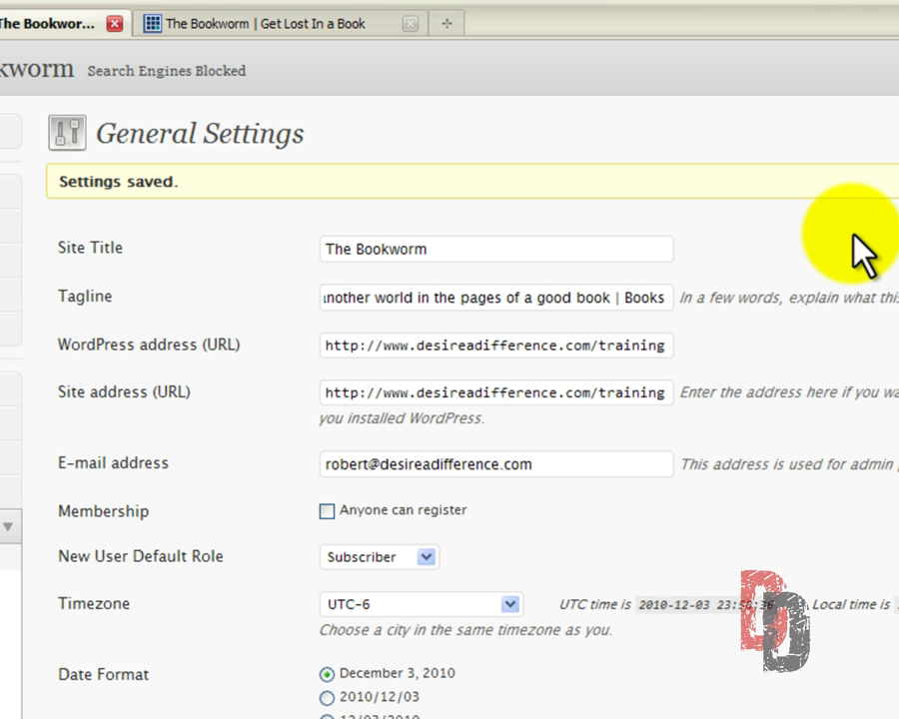
text( are)
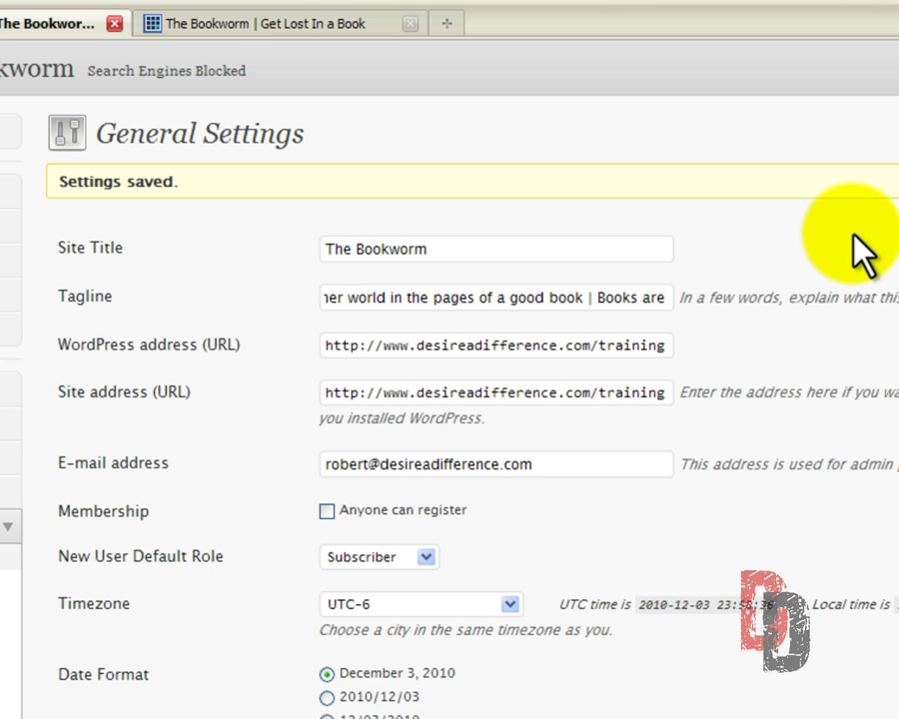
text( a gift)
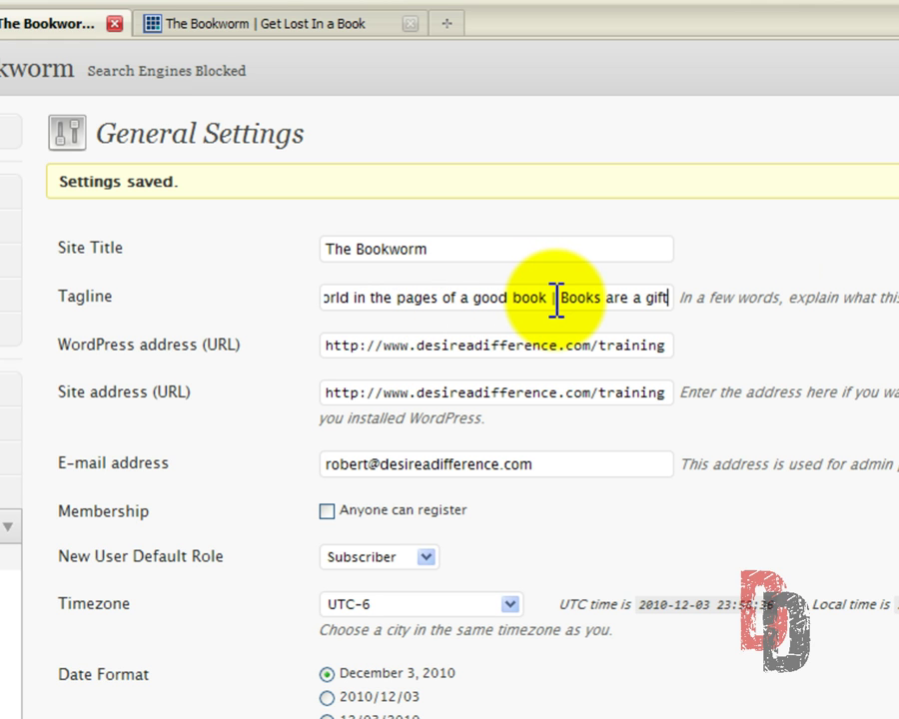
drag(561, 299, 690, 303)
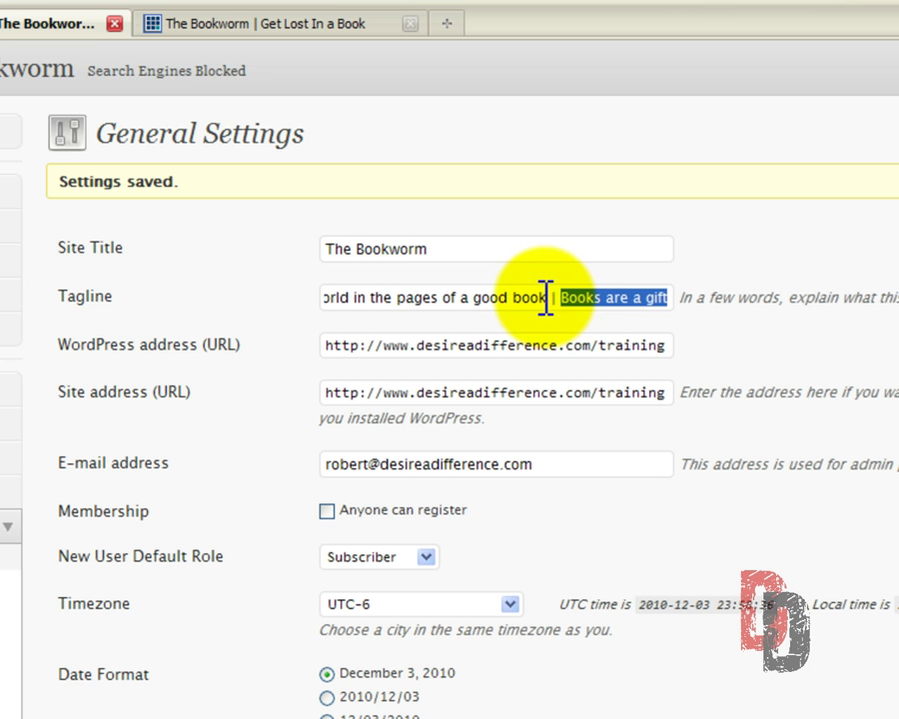
drag(544, 297, 466, 303)
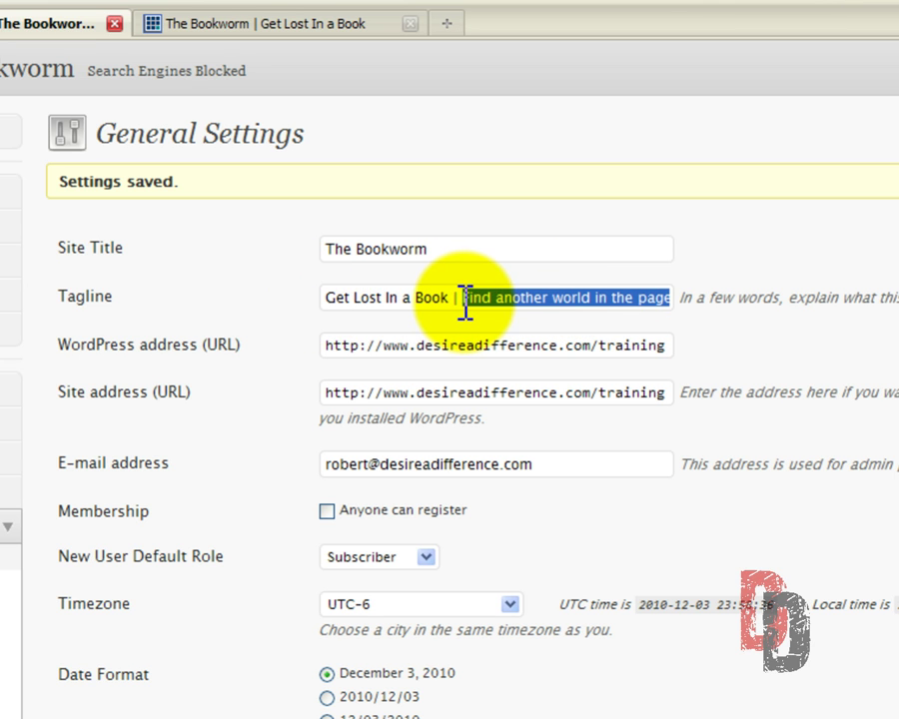
click(529, 263)
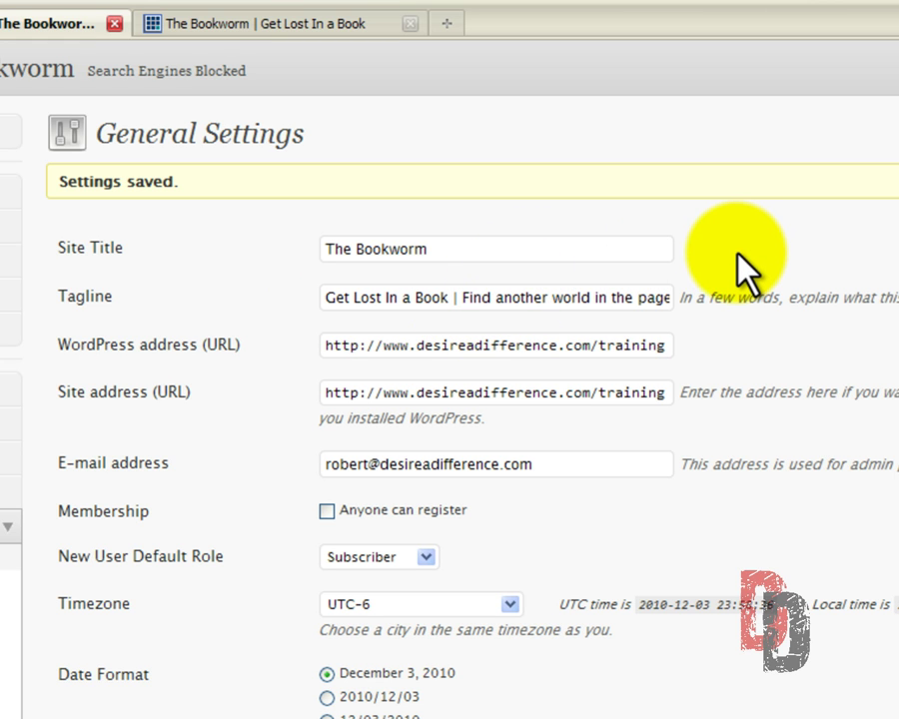
- Save the three-phrase tagline and reload the live site so its header ends in 'Books are a gift'
scroll(722, 280, down, 2)
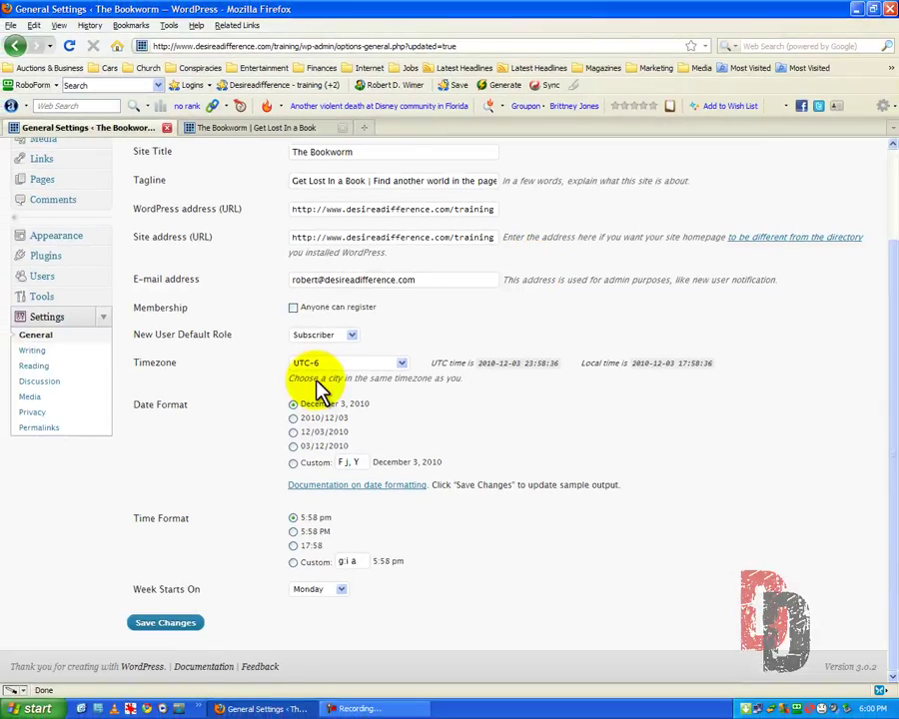
click(172, 623)
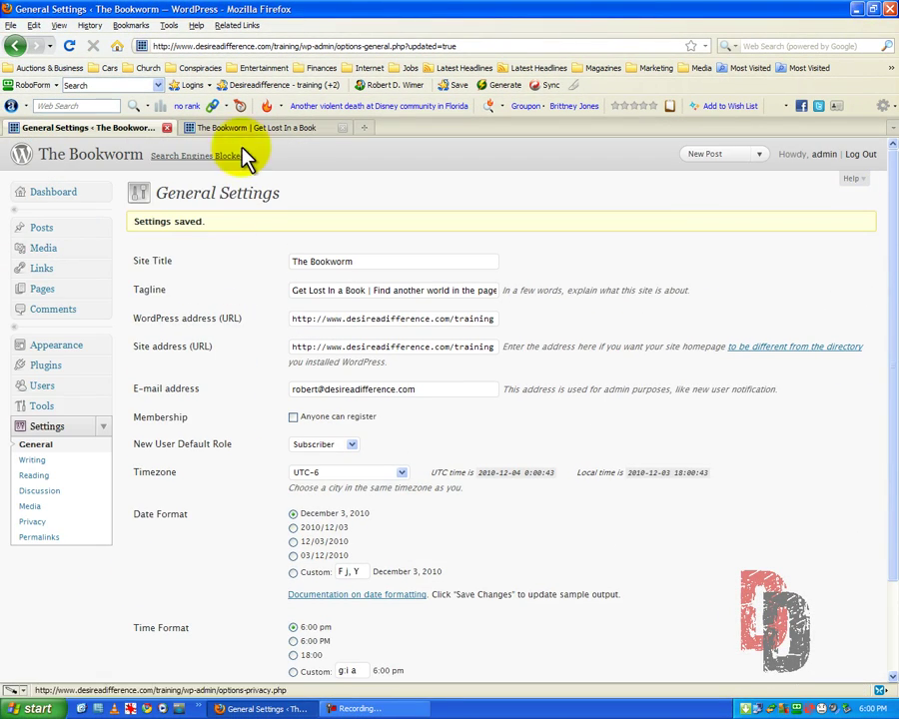
click(251, 128)
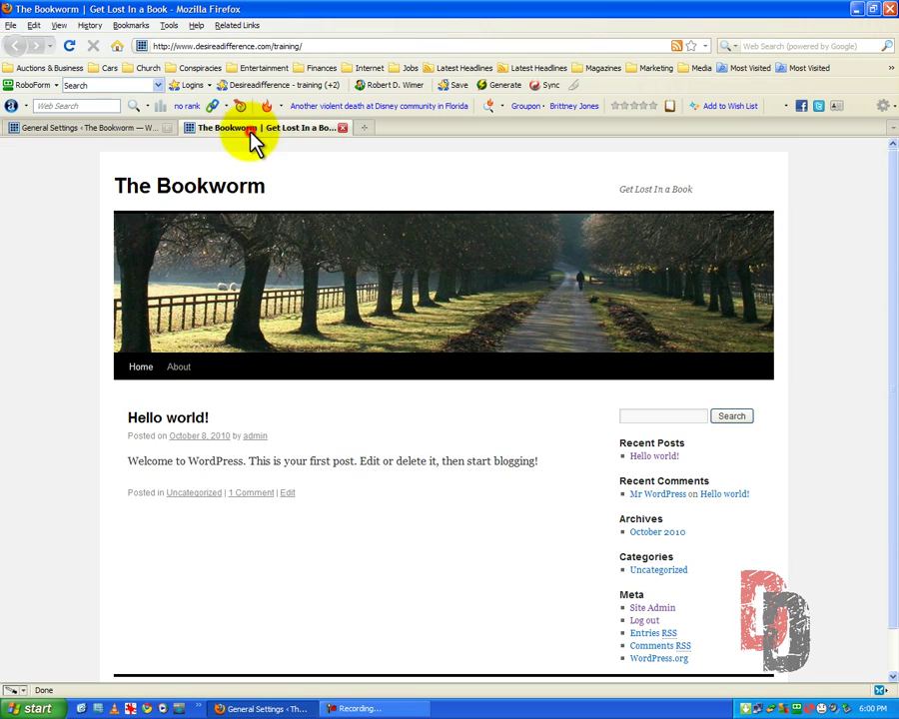
click(70, 46)
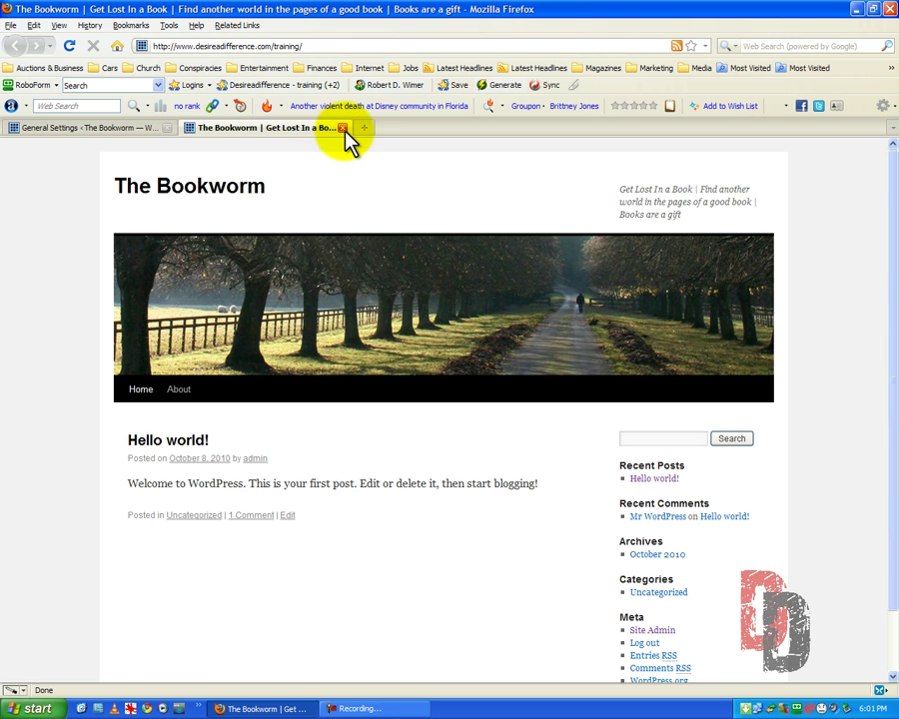
- Return to the General Settings tab and review the saved settings, with both addresses ending in /training
click(100, 129)
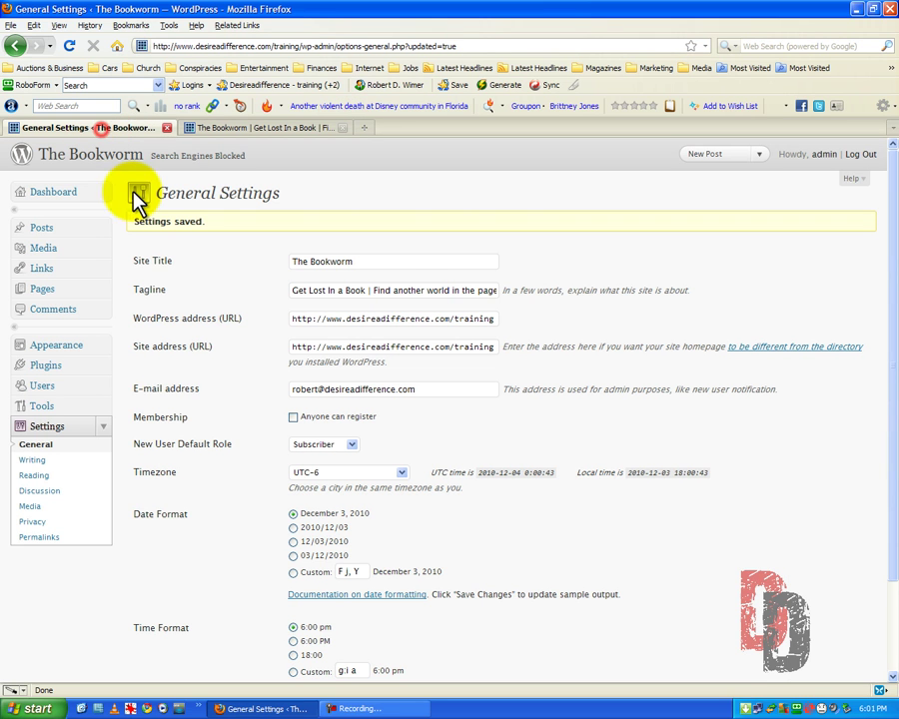
click(716, 276)
scroll(717, 279, down, 2)
scroll(719, 280, up, 2)
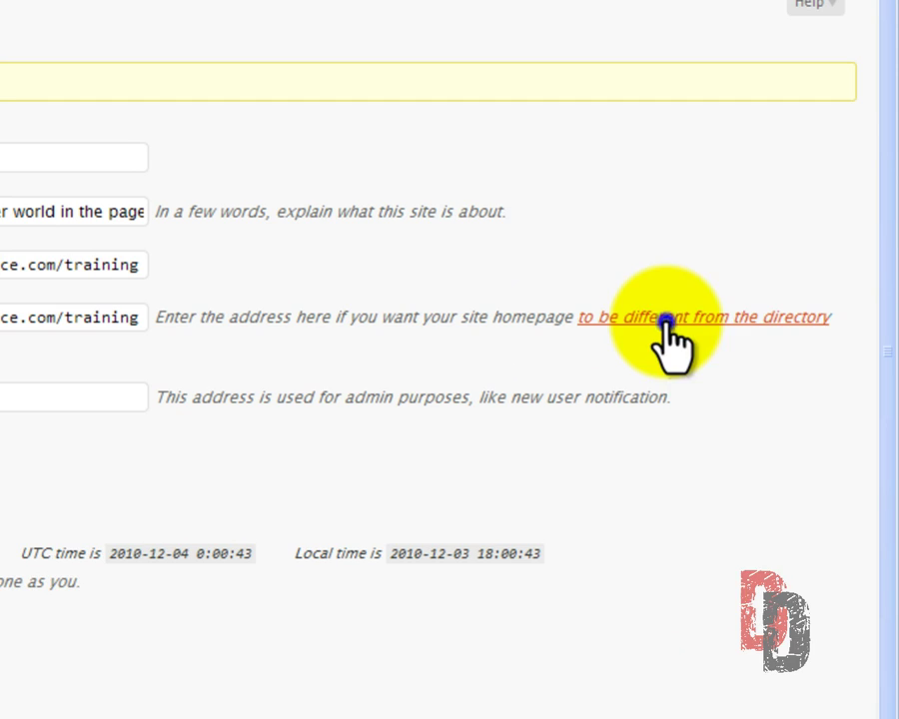
right_click(771, 349)
click(699, 339)
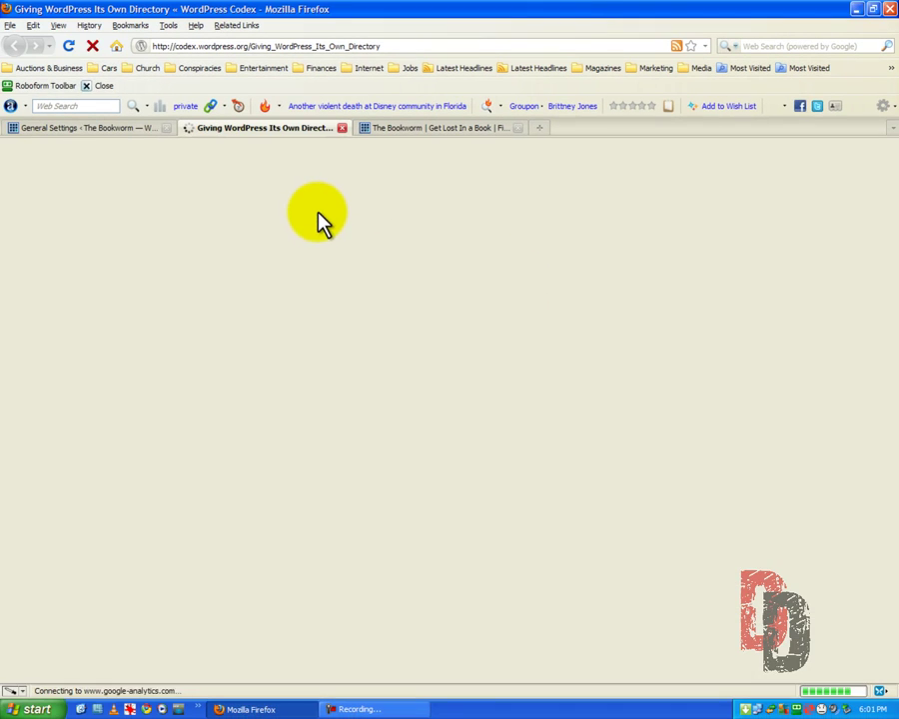
scroll(318, 230, down, 10)
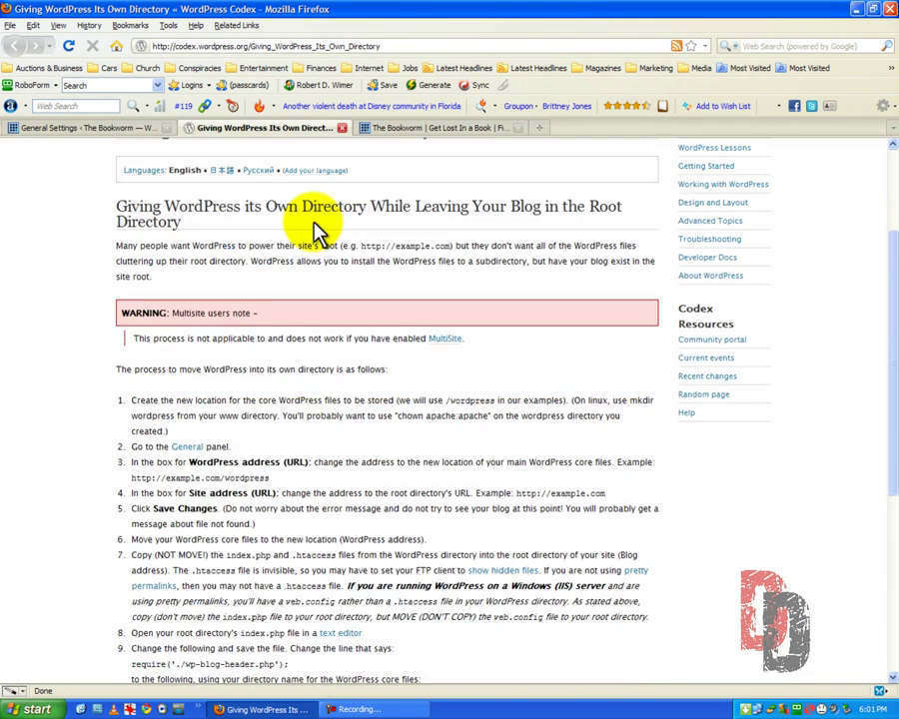
scroll(312, 222, down, 1)
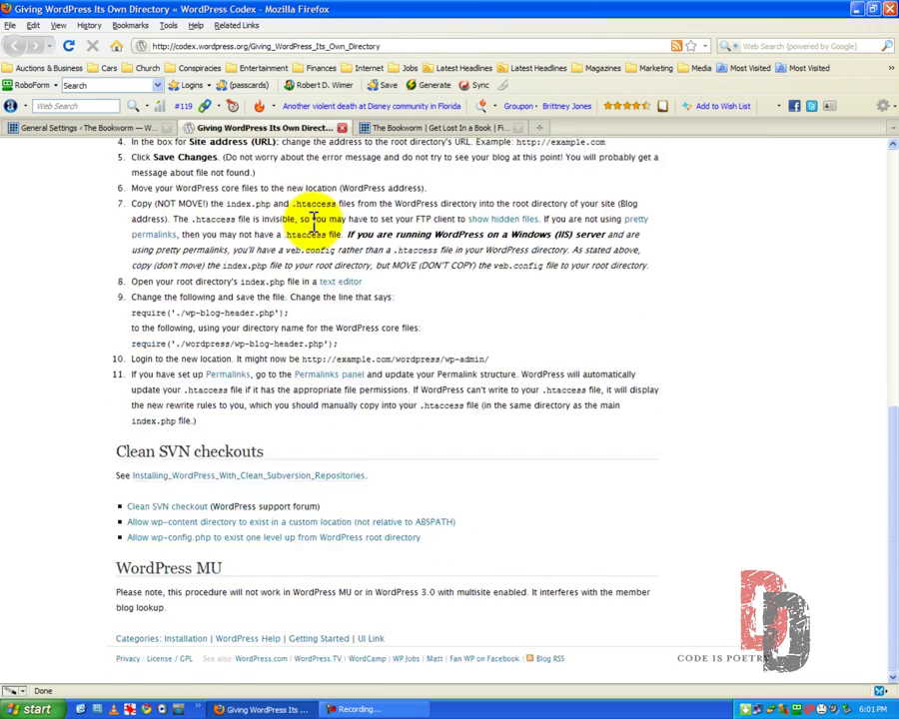
scroll(313, 222, up, 11)
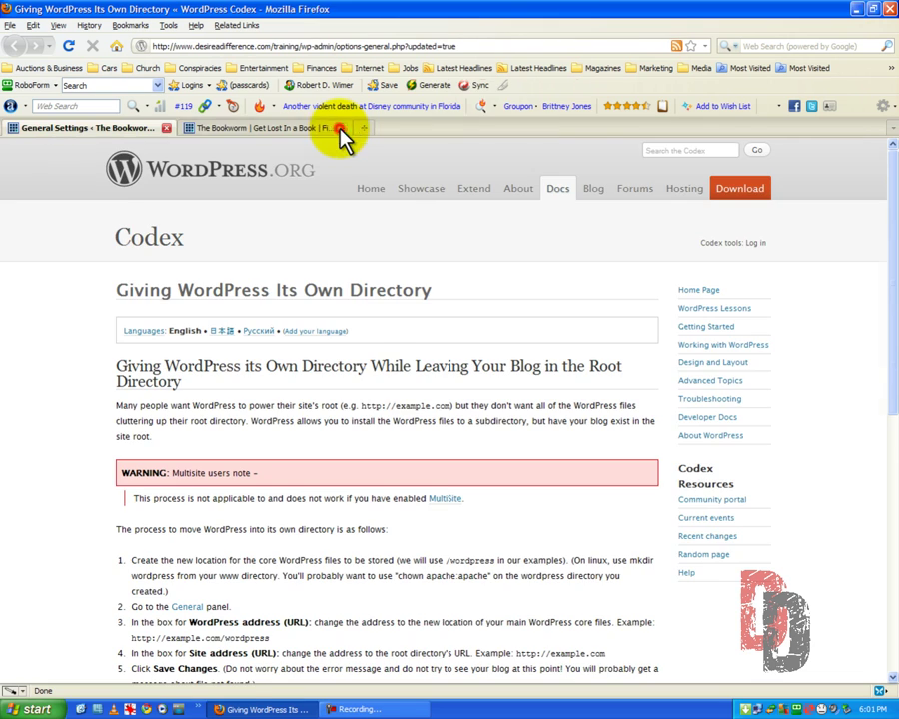
click(342, 127)
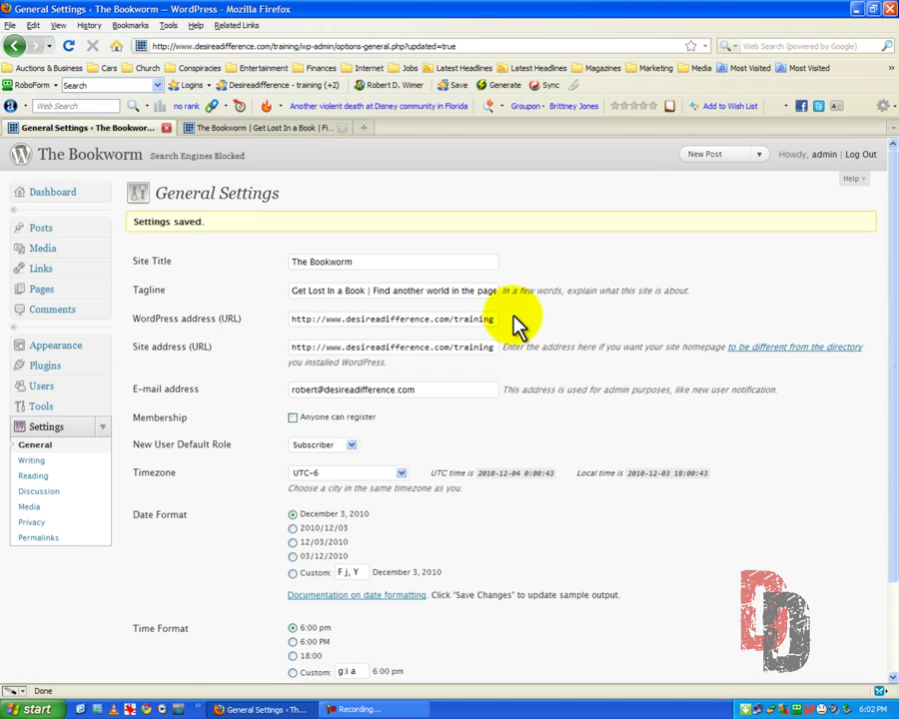
scroll(515, 322, down, 2)
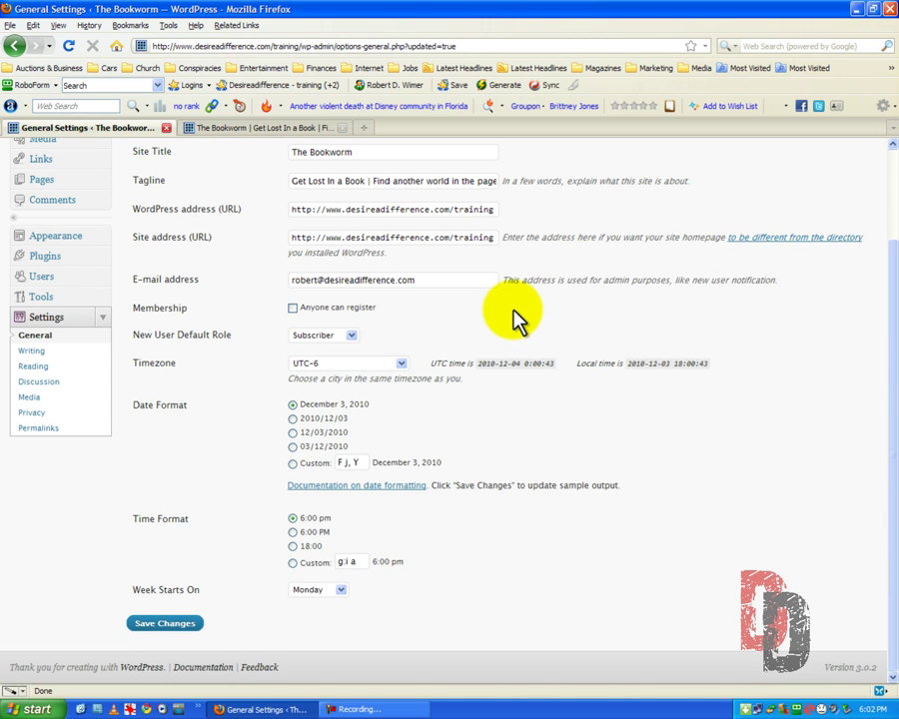
scroll(516, 322, up, 2)
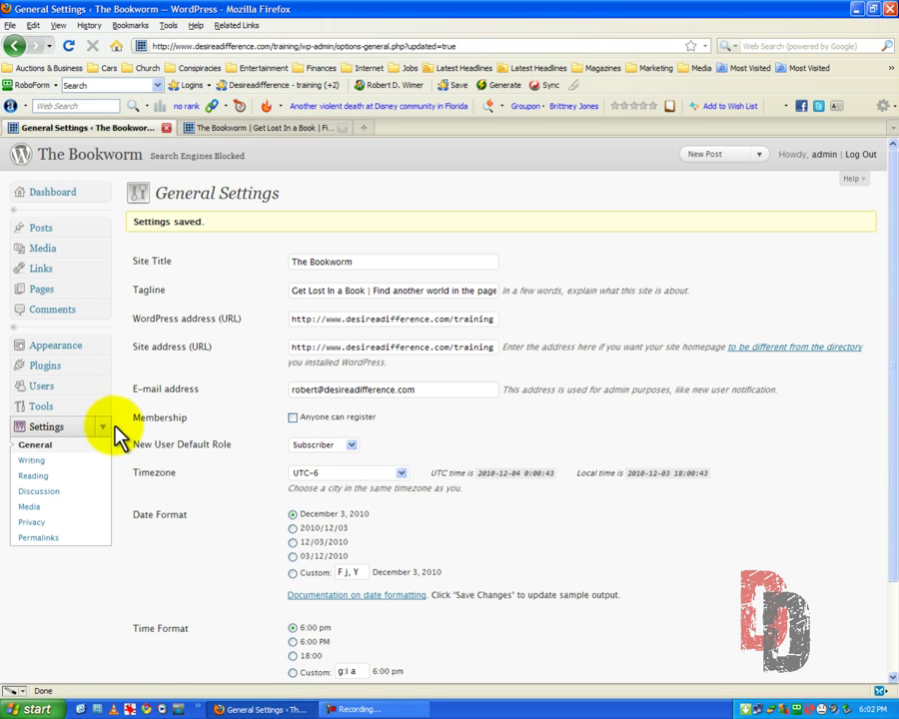
- Minimise the Firefox window to reveal the Windows desktop
click(856, 10)
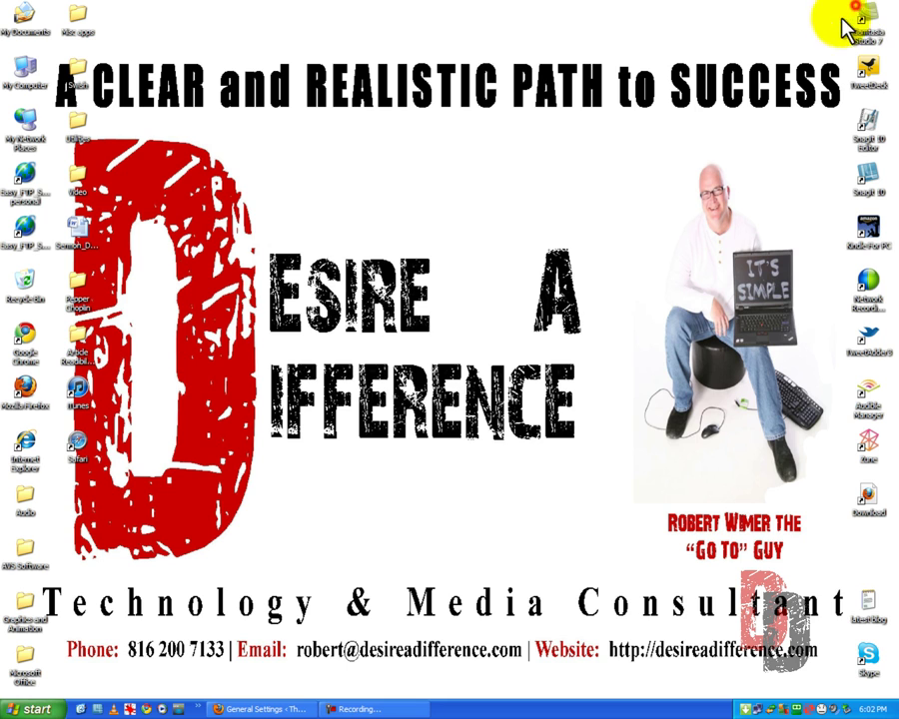